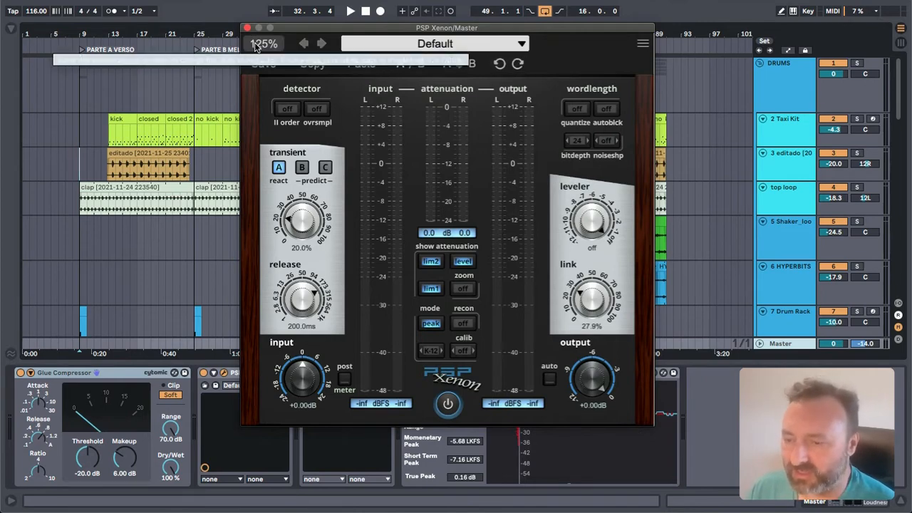
Step: Try several zoom levels for the PSP Xenon interface and set it to 120%
{"action": "scroll", "coordinate": [257, 45], "scroll_direction": "up", "scroll_amount": 1}
{"action": "scroll", "coordinate": [259, 47], "scroll_direction": "up", "scroll_amount": 1}
{"action": "scroll", "coordinate": [260, 47], "scroll_direction": "down", "scroll_amount": 2}
{"action": "scroll", "coordinate": [260, 47], "scroll_direction": "down", "scroll_amount": 1}
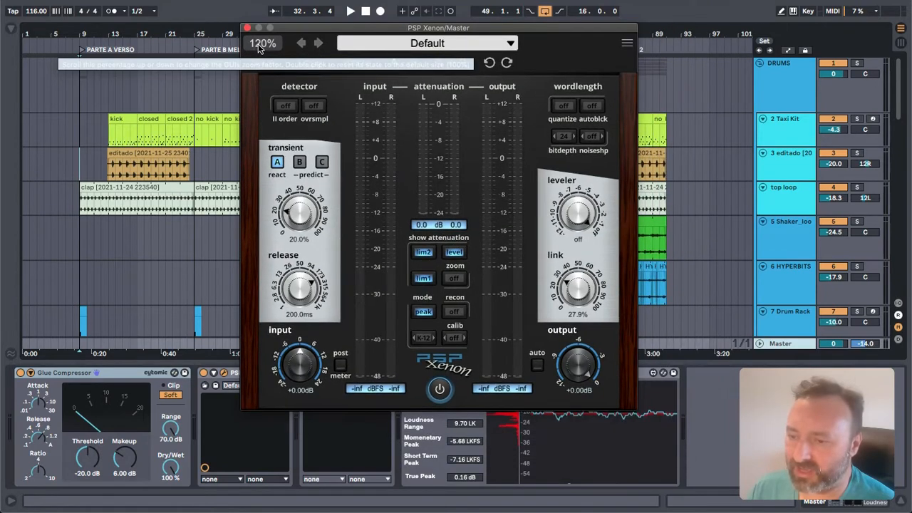
{"action": "scroll", "coordinate": [260, 47], "scroll_direction": "up", "scroll_amount": 3}
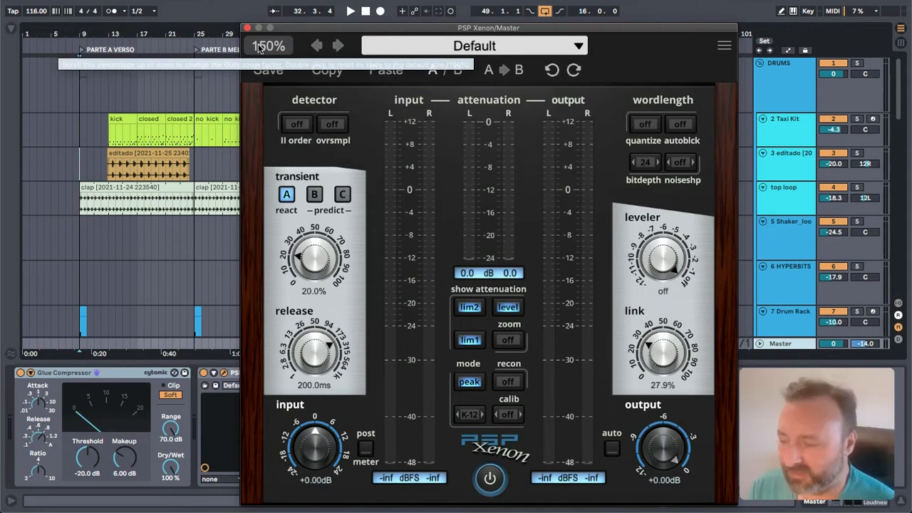
{"action": "scroll", "coordinate": [260, 48], "scroll_direction": "down", "scroll_amount": 2}
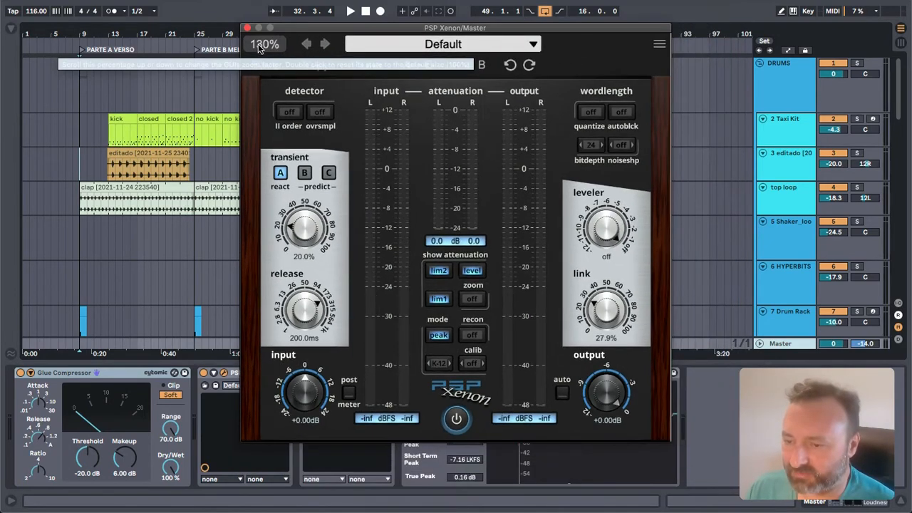
{"action": "scroll", "coordinate": [260, 48], "scroll_direction": "down", "scroll_amount": 1}
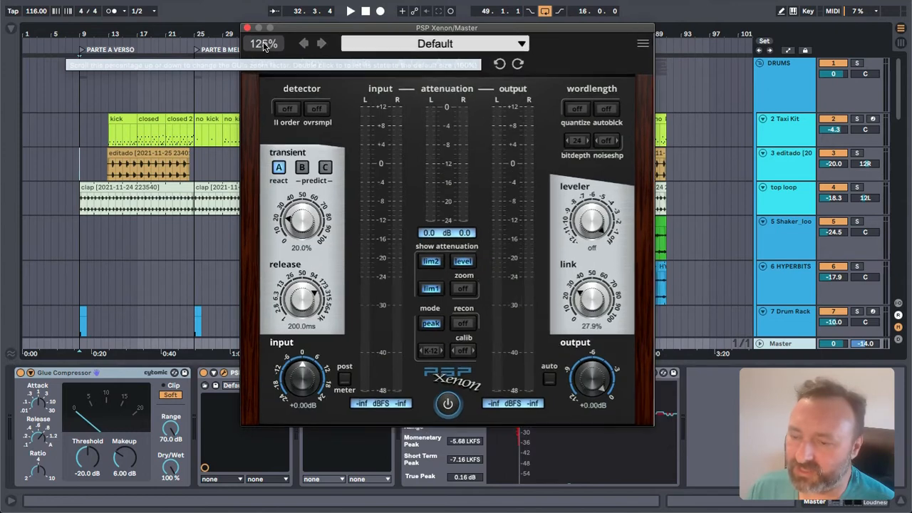
{"action": "scroll", "coordinate": [264, 45], "scroll_direction": "down", "scroll_amount": 1}
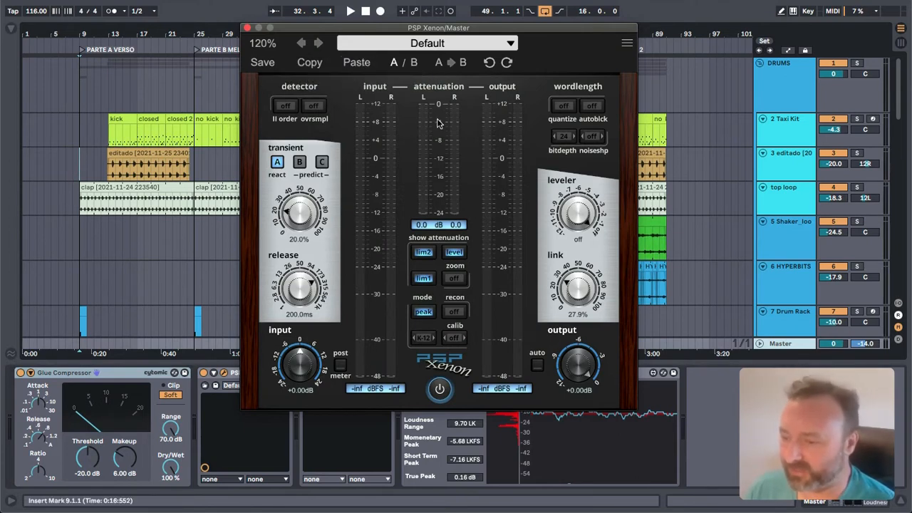
Step: Compare the A and B settings, ending on A, and view the plugin's manual, hints and version options
{"action": "left_click", "coordinate": [398, 62]}
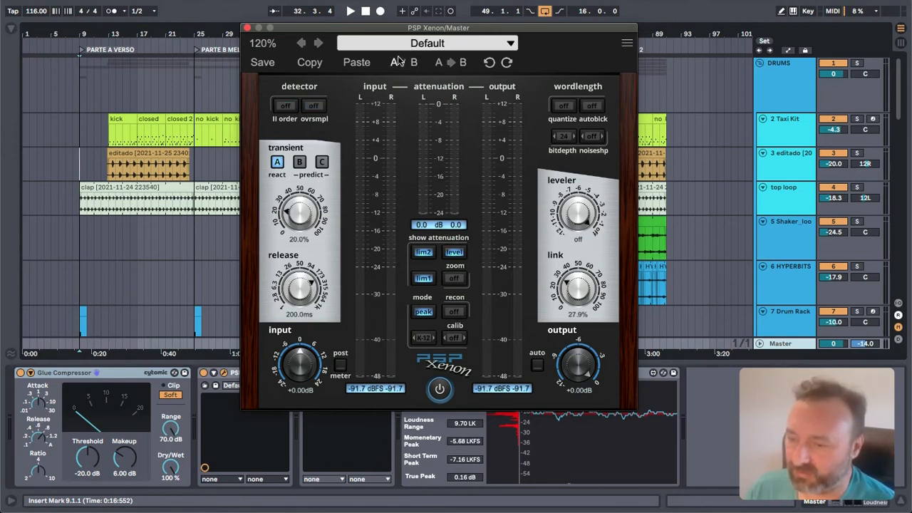
{"action": "left_click", "coordinate": [398, 58]}
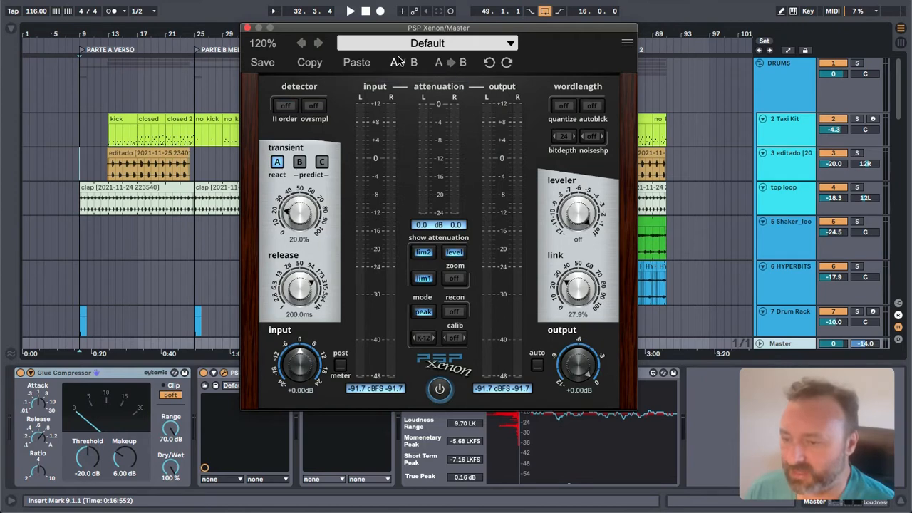
{"action": "left_click", "coordinate": [397, 61]}
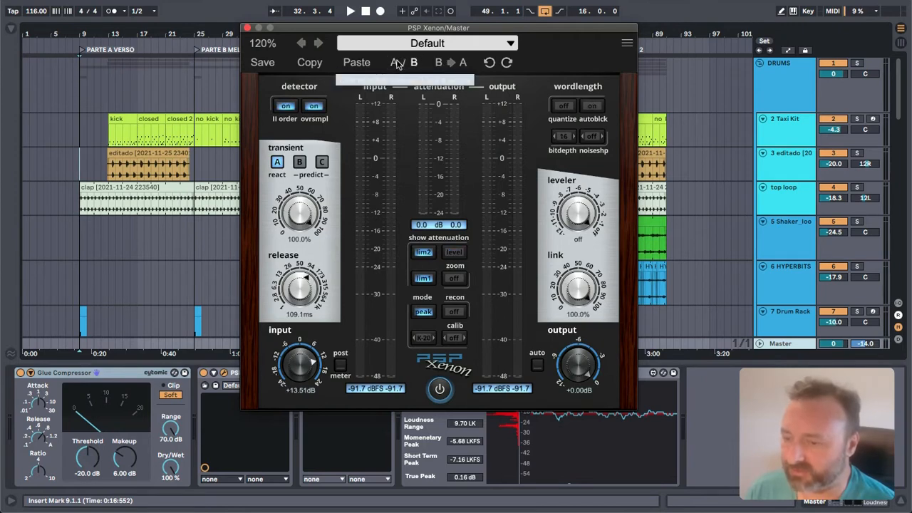
{"action": "left_click", "coordinate": [398, 62]}
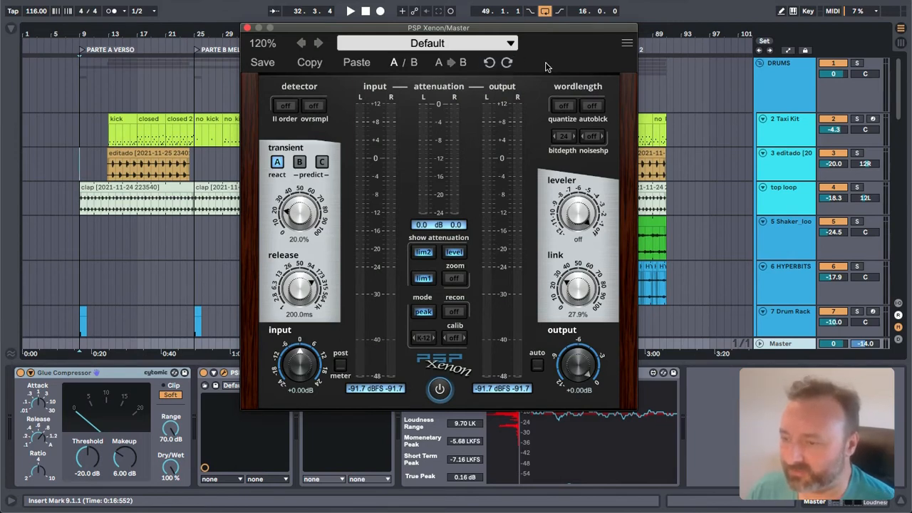
{"action": "left_click", "coordinate": [627, 43]}
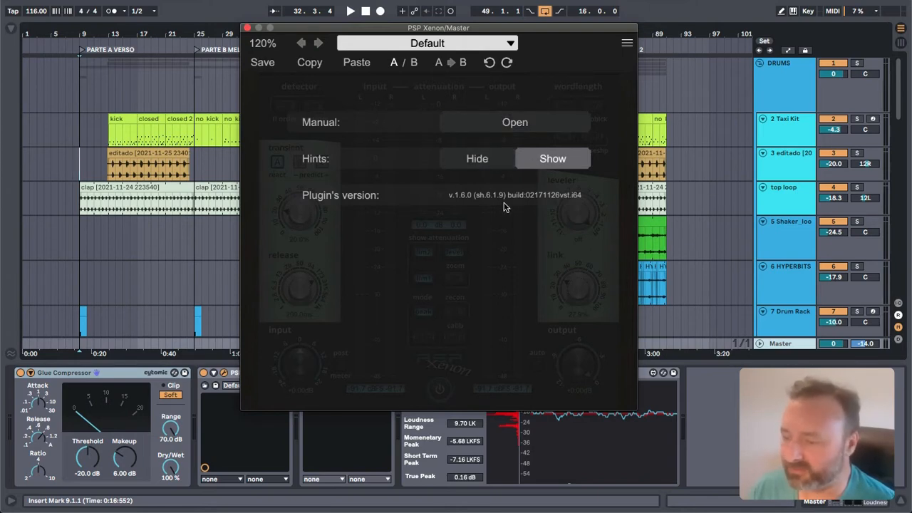
{"action": "left_click", "coordinate": [626, 43]}
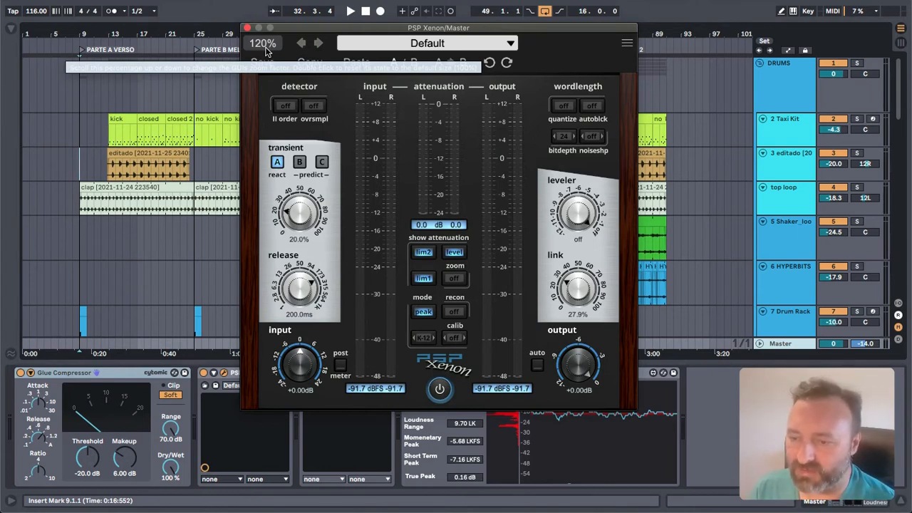
Step: Browse the presets by application (CD Master, DVD Master, TV & Cinema), by designer and in the user presets, keeping Default
{"action": "left_click", "coordinate": [436, 45]}
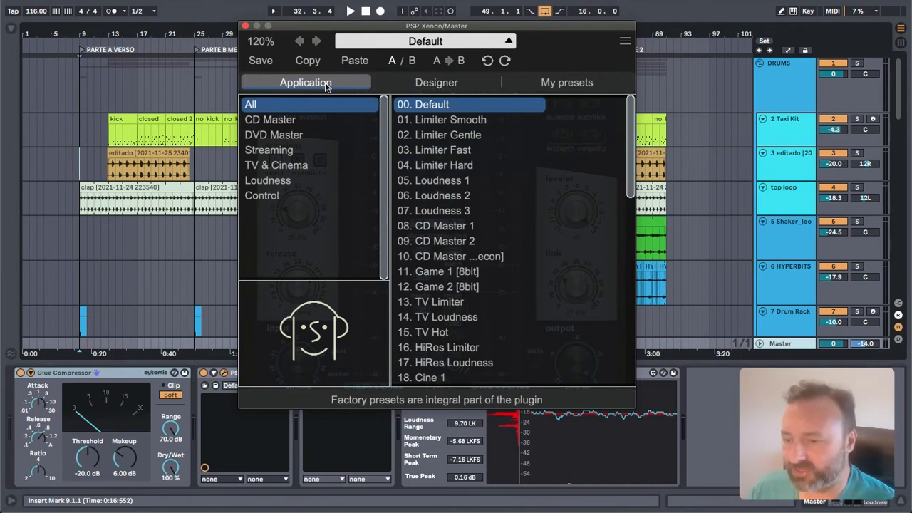
{"action": "left_click", "coordinate": [266, 123]}
{"action": "left_click", "coordinate": [279, 139]}
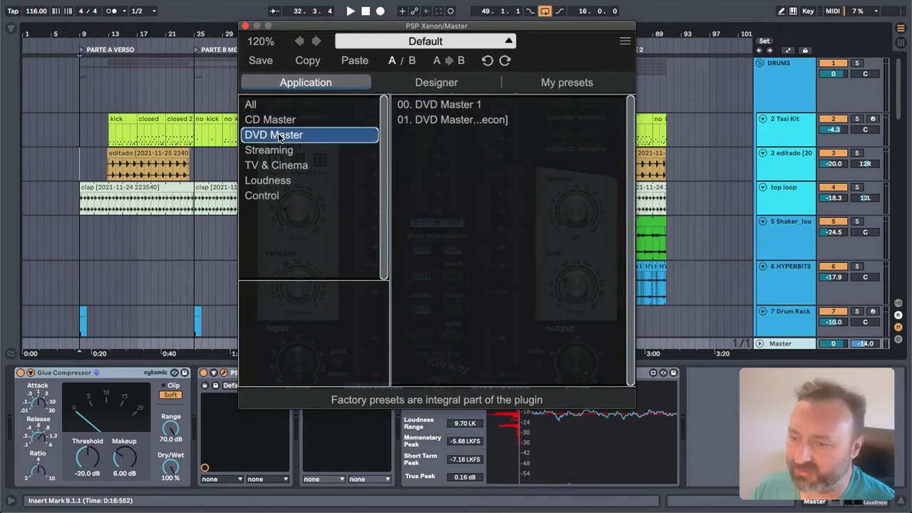
{"action": "left_click", "coordinate": [289, 167]}
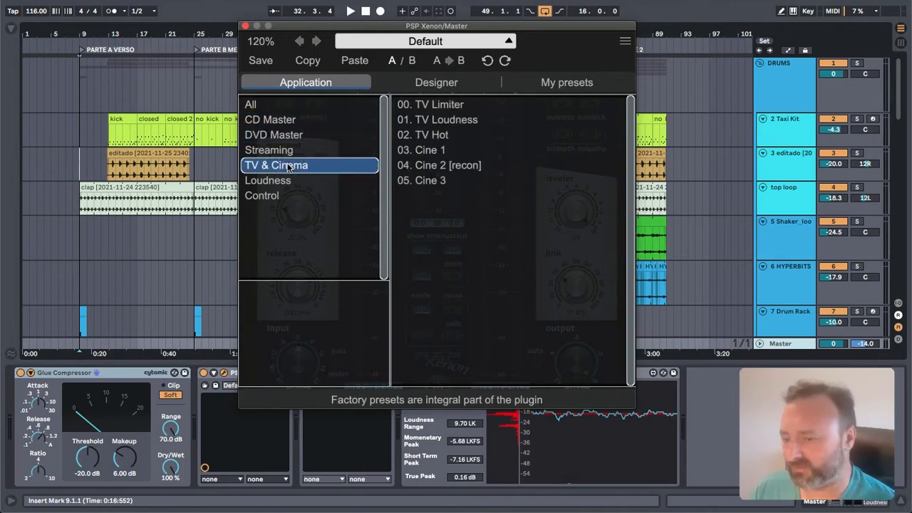
{"action": "left_click", "coordinate": [442, 84]}
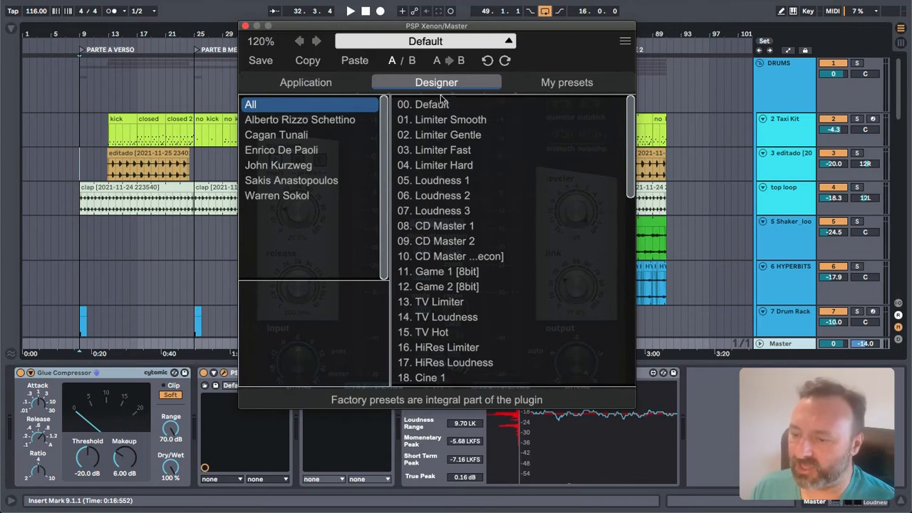
{"action": "left_click", "coordinate": [306, 155]}
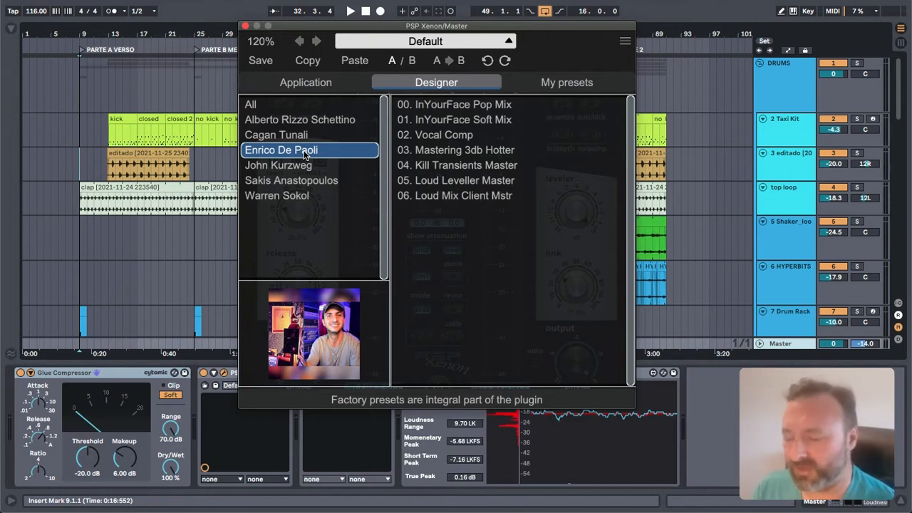
{"action": "left_click", "coordinate": [558, 83]}
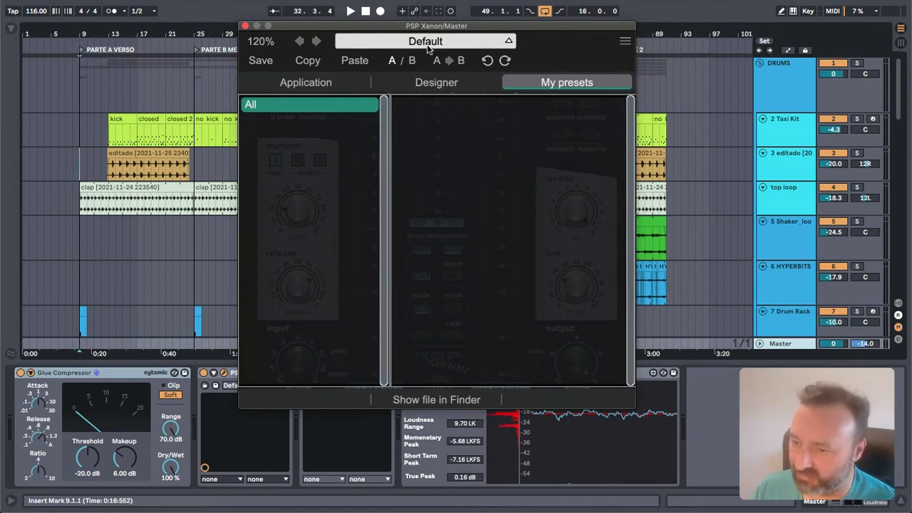
{"action": "left_click", "coordinate": [427, 45]}
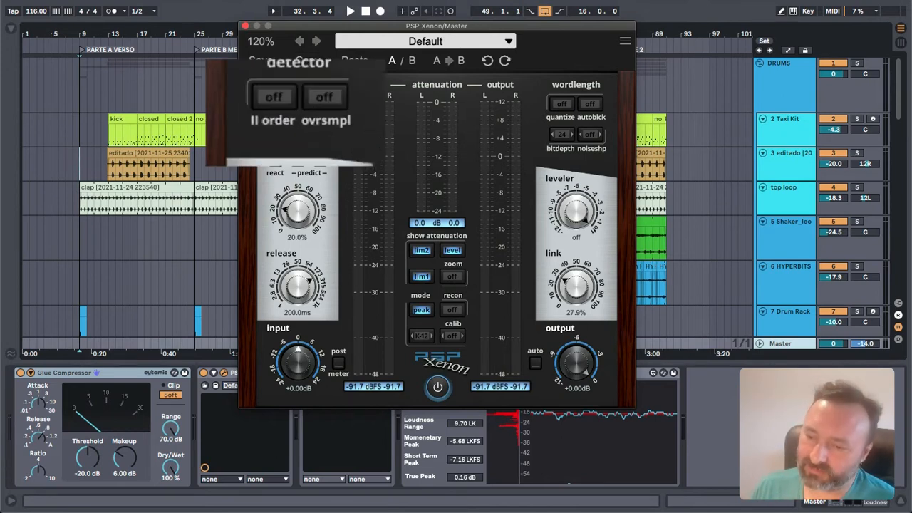
Step: Turn on the II order and oversampling options in the detector section
{"action": "left_click", "coordinate": [281, 105]}
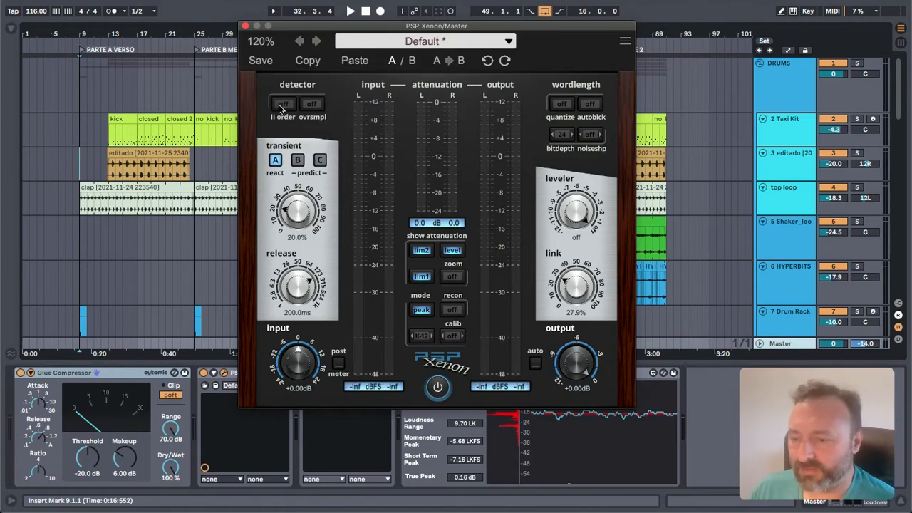
{"action": "left_click", "coordinate": [311, 104]}
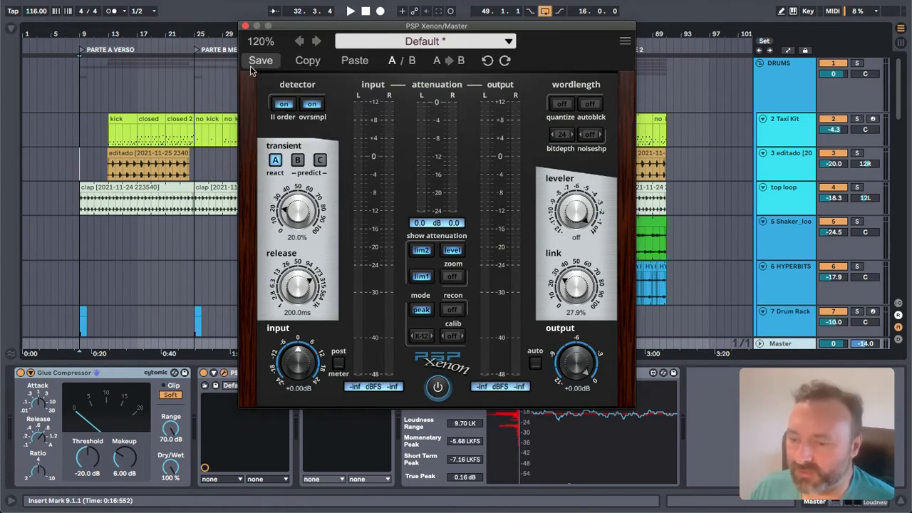
{"action": "left_click", "coordinate": [316, 103]}
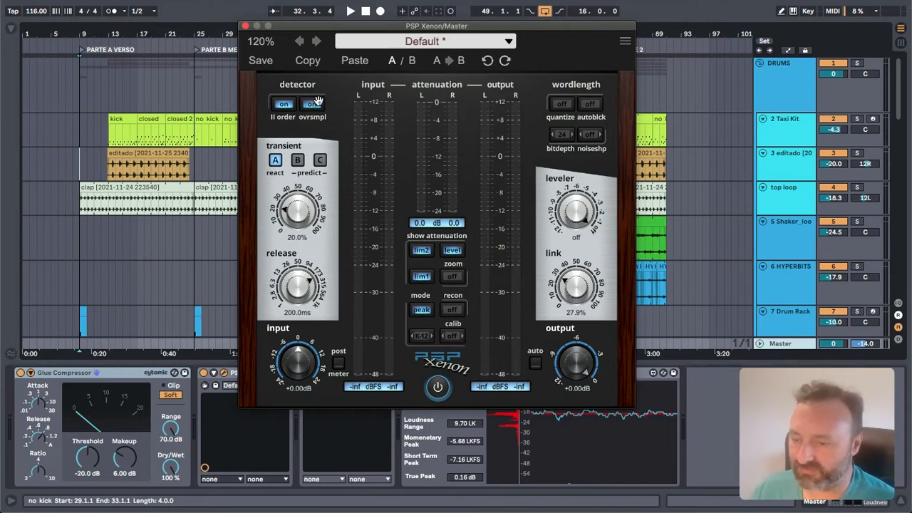
{"action": "left_click", "coordinate": [286, 104]}
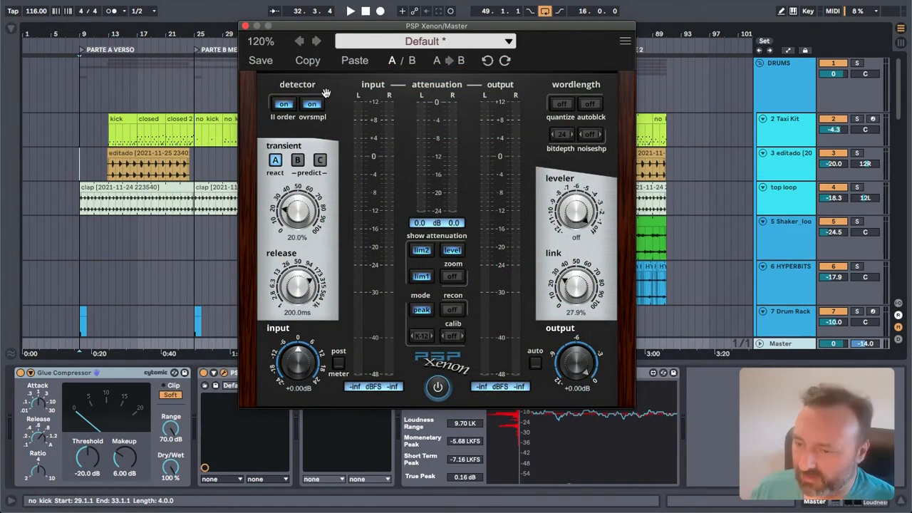
{"action": "left_click", "coordinate": [315, 105]}
{"action": "left_click", "coordinate": [315, 105]}
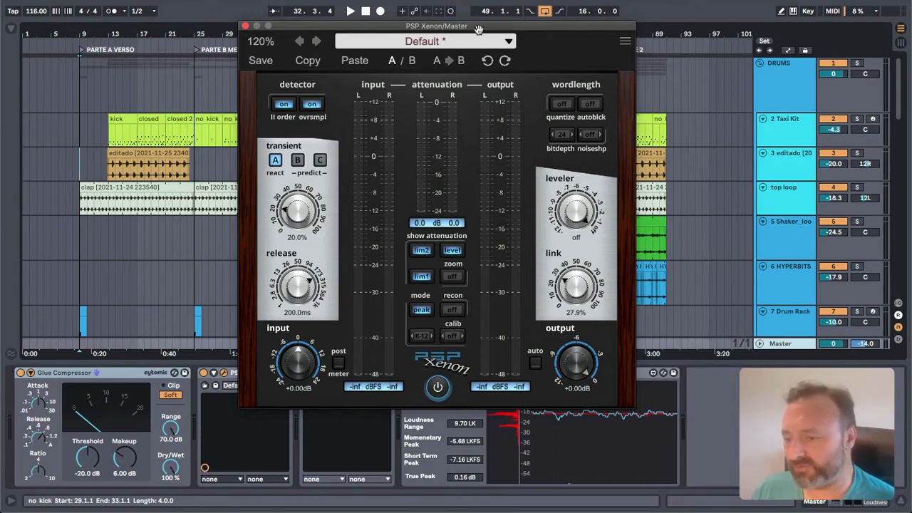
{"action": "left_click", "coordinate": [310, 105]}
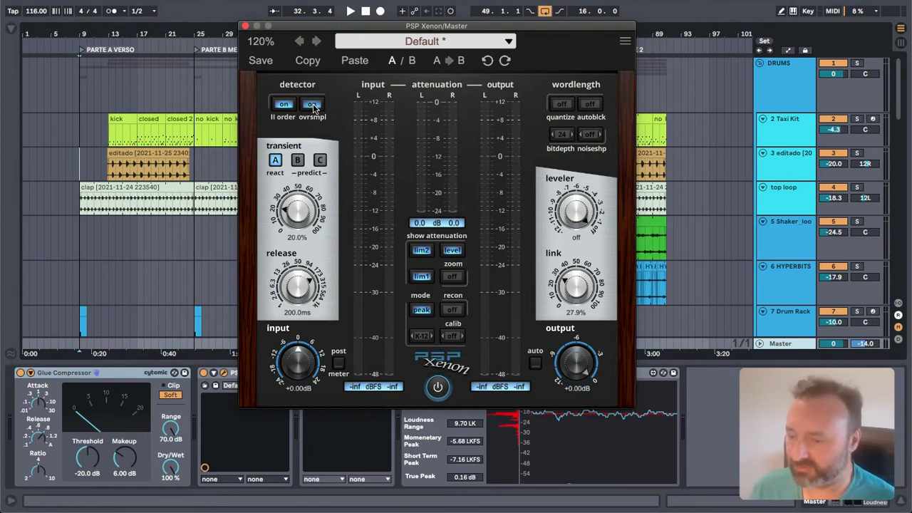
Step: Try the recon option of the metering section and switch it back off
{"action": "left_click", "coordinate": [454, 311]}
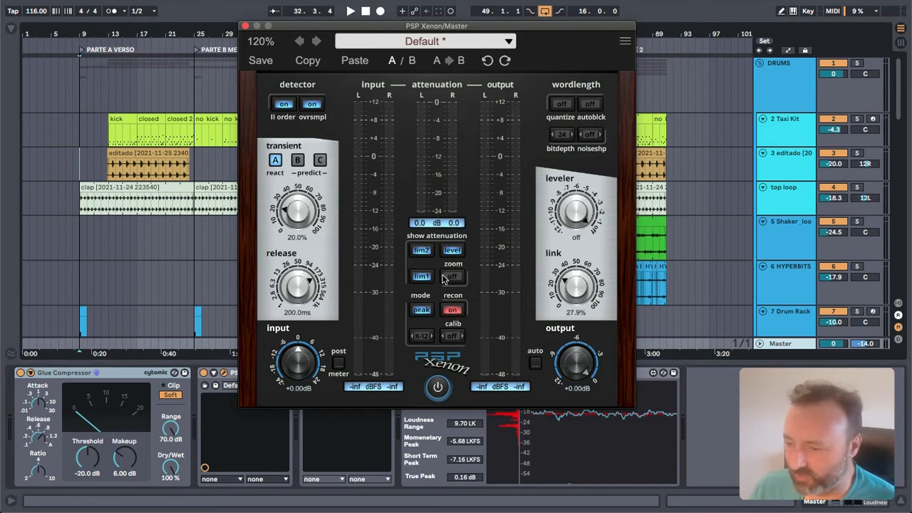
{"action": "left_click", "coordinate": [454, 310]}
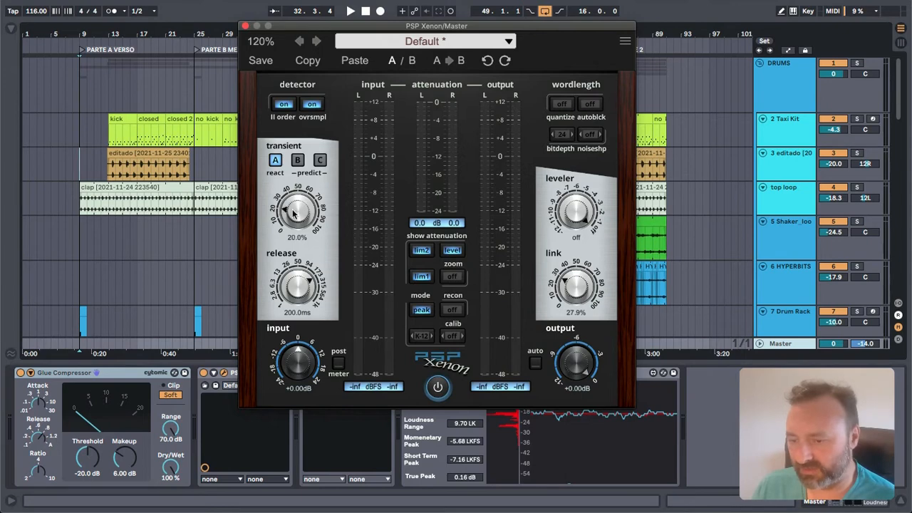
Step: Sweep the transient control through its range and set it to 35.3%, with the release at 63.5 ms
{"action": "mouse_move", "coordinate": [294, 211]}
{"action": "left_mouse_down"}
{"action": "mouse_move", "coordinate": [302, 192]}
{"action": "mouse_move", "coordinate": [295, 213]}
{"action": "left_mouse_up"}
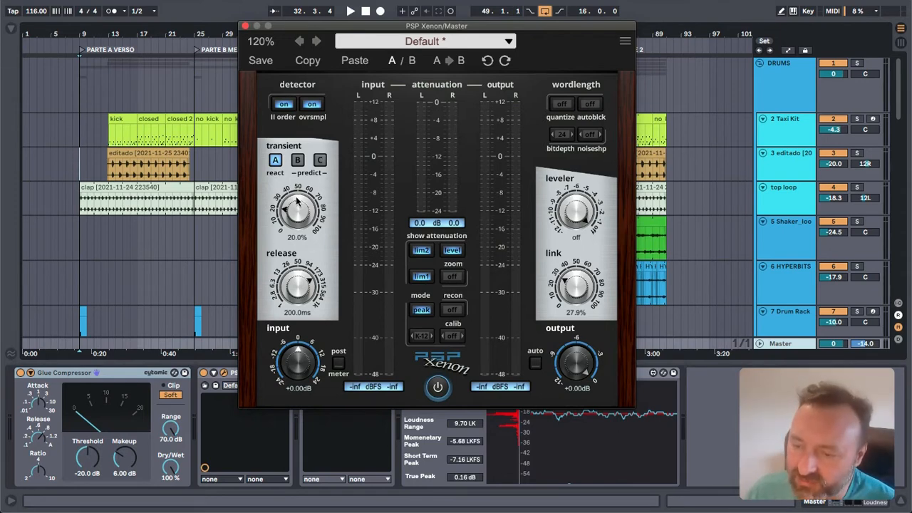
{"action": "left_click_drag", "start_coordinate": [294, 205], "coordinate": [294, 202]}
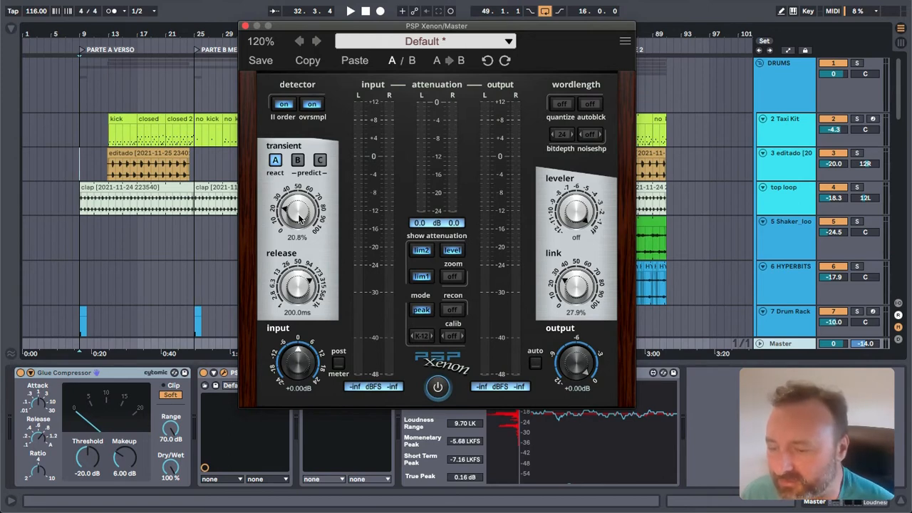
{"action": "left_click_drag", "start_coordinate": [298, 219], "coordinate": [298, 223]}
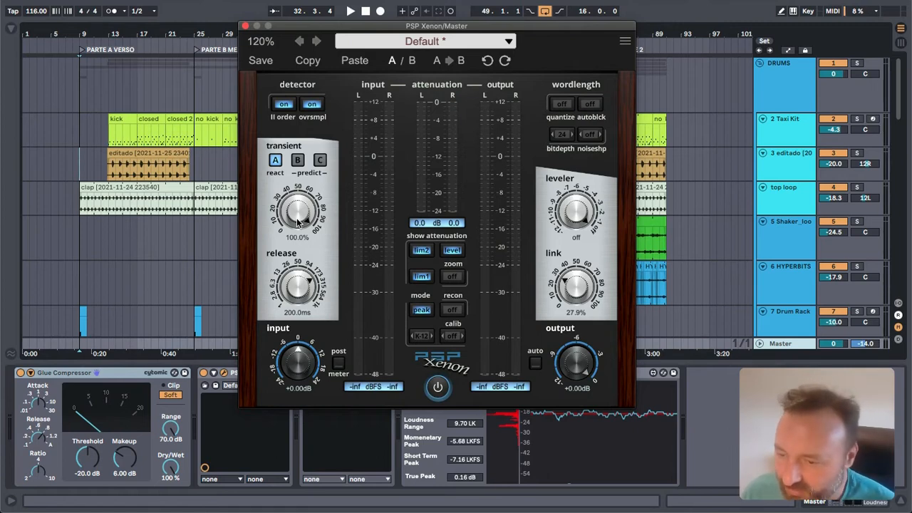
{"action": "left_click_drag", "start_coordinate": [302, 219], "coordinate": [302, 260]}
{"action": "left_click_drag", "start_coordinate": [302, 219], "coordinate": [302, 227]}
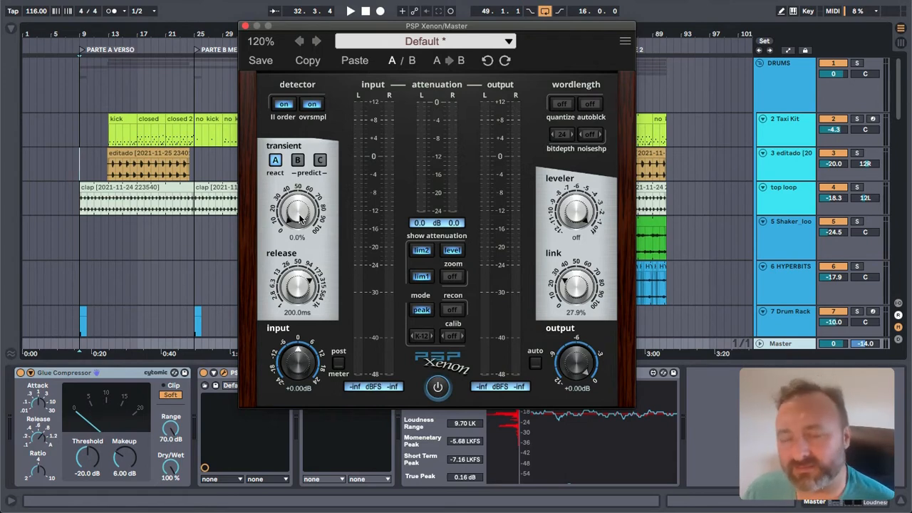
{"action": "left_click_drag", "start_coordinate": [300, 219], "coordinate": [304, 199]}
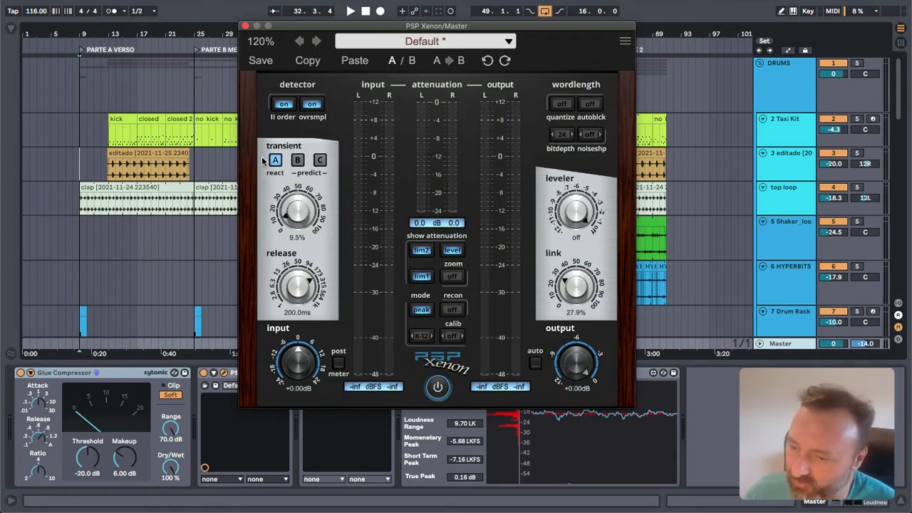
{"action": "left_click_drag", "start_coordinate": [311, 218], "coordinate": [311, 192]}
{"action": "mouse_move", "coordinate": [305, 292]}
{"action": "left_mouse_down"}
{"action": "mouse_move", "coordinate": [312, 289]}
{"action": "mouse_move", "coordinate": [301, 288]}
{"action": "left_mouse_up"}
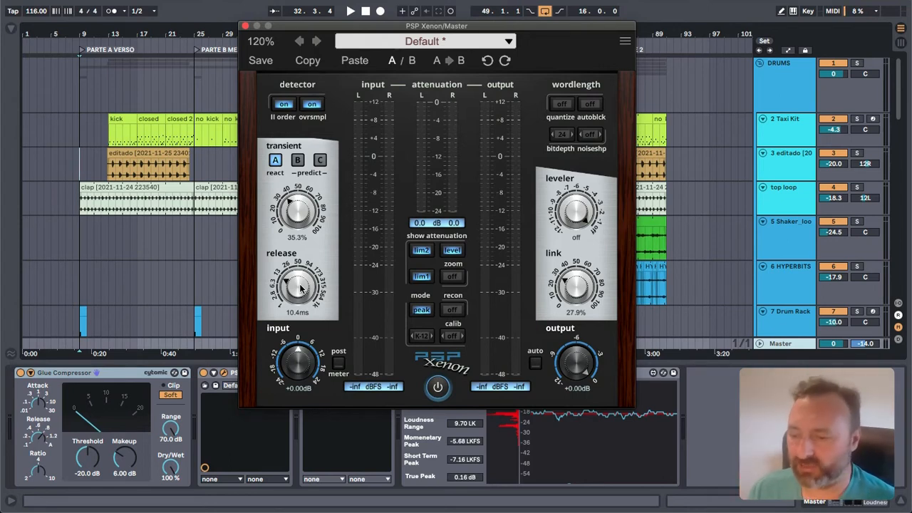
{"action": "double_click", "coordinate": [300, 288]}
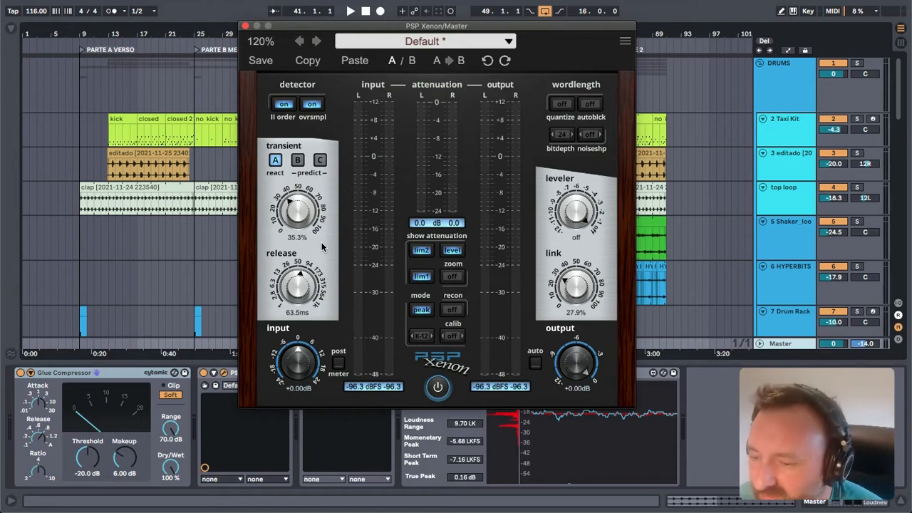
Step: Start playback and raise the limiter's input gain to about +13.88 dB
{"action": "key", "text": "space"}
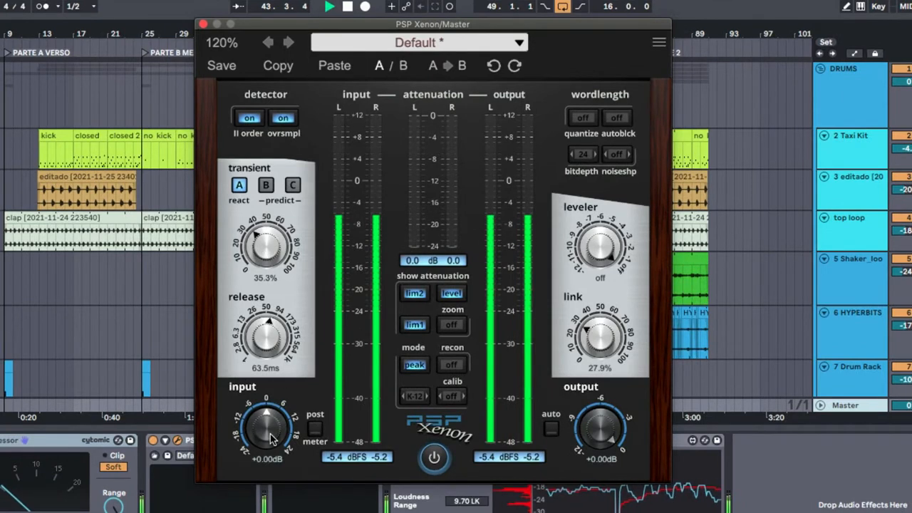
{"action": "left_click_drag", "start_coordinate": [268, 431], "coordinate": [277, 365]}
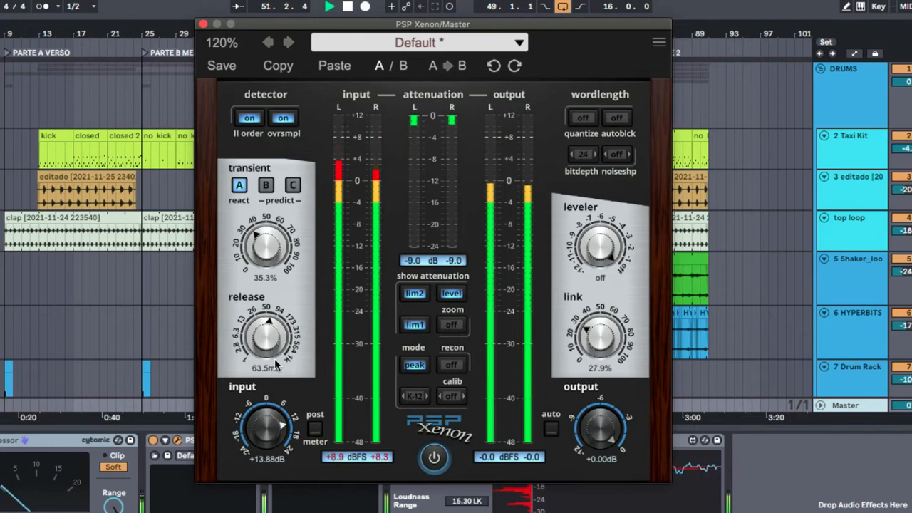
Step: Reposition the limiter window slightly and sweep the transient control in react mode up to 100.0% and down to 0.0%
{"action": "left_click", "coordinate": [317, 317]}
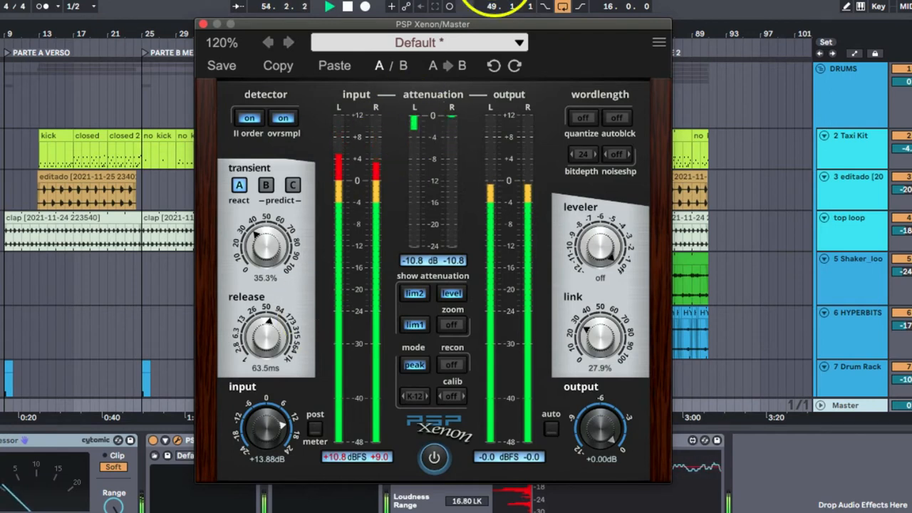
{"action": "left_click_drag", "start_coordinate": [462, 26], "coordinate": [485, 39]}
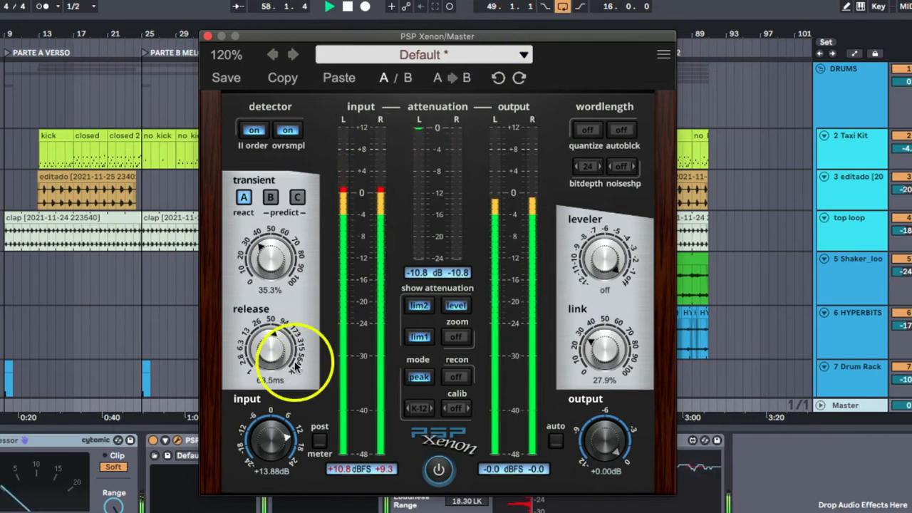
{"action": "left_click_drag", "start_coordinate": [260, 264], "coordinate": [255, 207]}
{"action": "left_click_drag", "start_coordinate": [266, 130], "coordinate": [264, 77]}
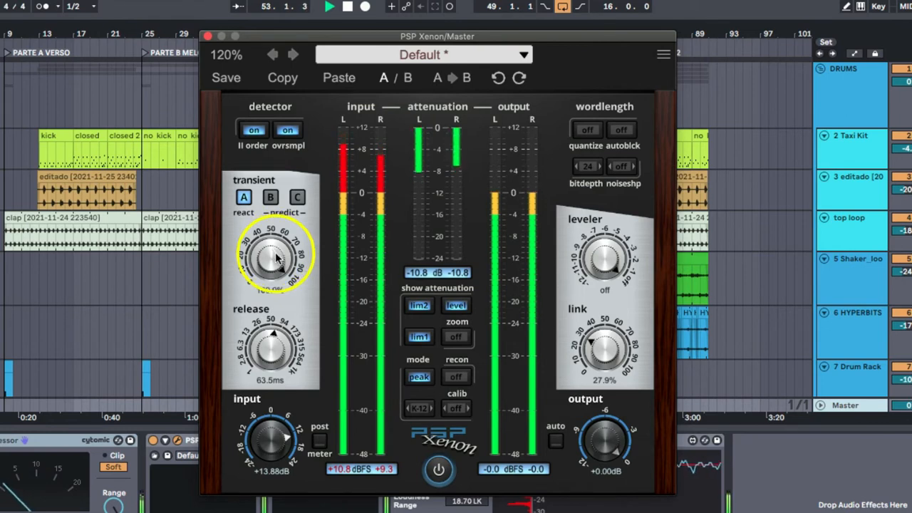
{"action": "left_click_drag", "start_coordinate": [276, 258], "coordinate": [276, 301]}
{"action": "left_click_drag", "start_coordinate": [267, 251], "coordinate": [272, 325]}
{"action": "scroll", "coordinate": [279, 261], "scroll_direction": "down", "scroll_amount": 5}
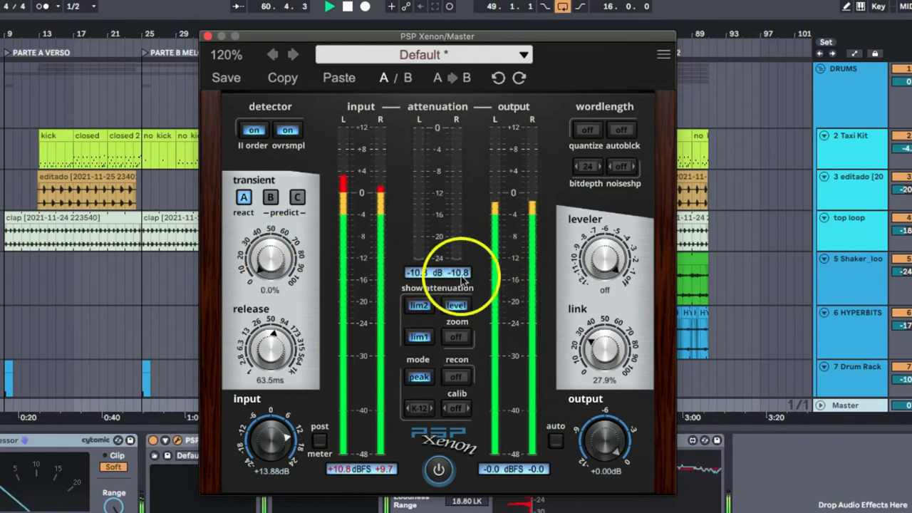
Step: Compare transient modes A and B, try B at 100.0%, and switch to predict mode C with the transient at 0.0%
{"action": "left_click", "coordinate": [270, 197]}
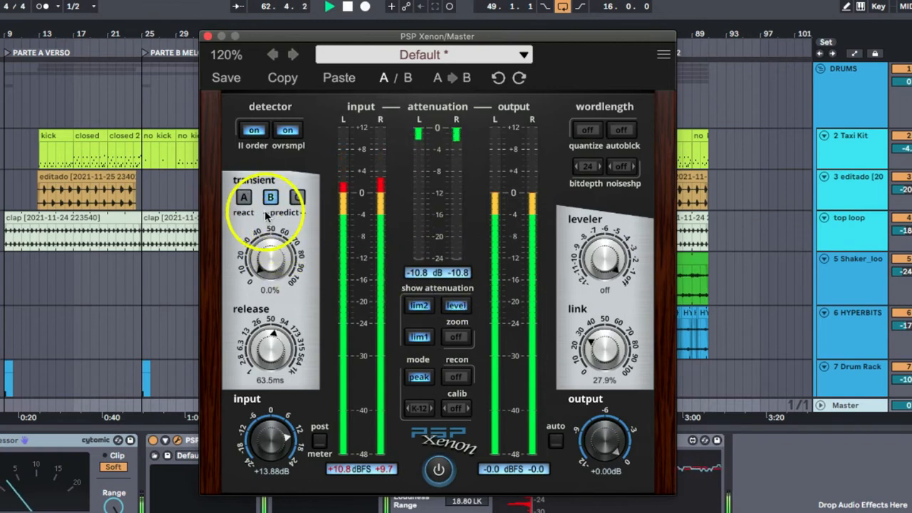
{"action": "left_click", "coordinate": [245, 199]}
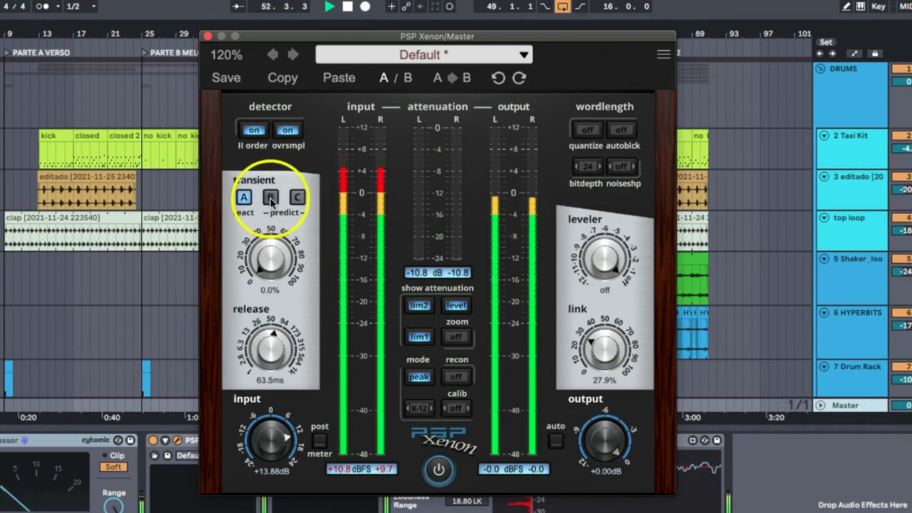
{"action": "left_click", "coordinate": [270, 198]}
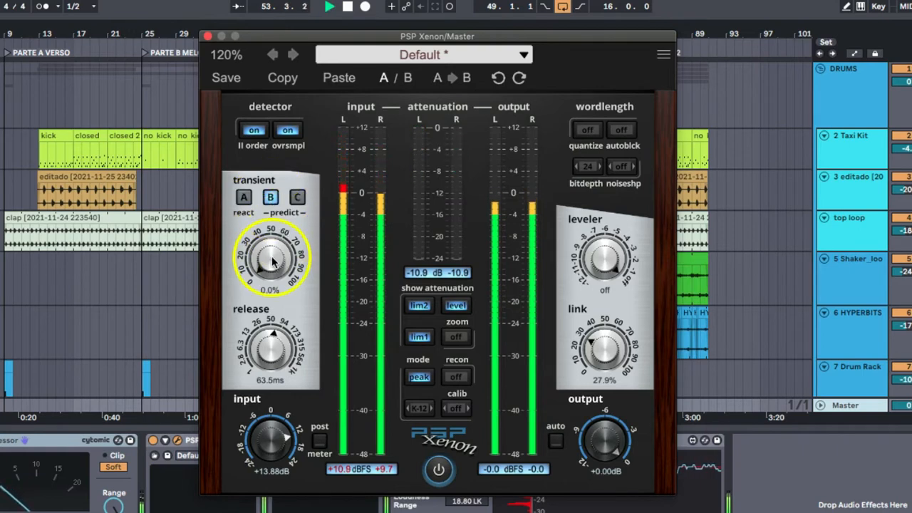
{"action": "scroll", "coordinate": [273, 262], "scroll_direction": "up", "scroll_amount": 3}
{"action": "scroll", "coordinate": [273, 262], "scroll_direction": "up", "scroll_amount": 4}
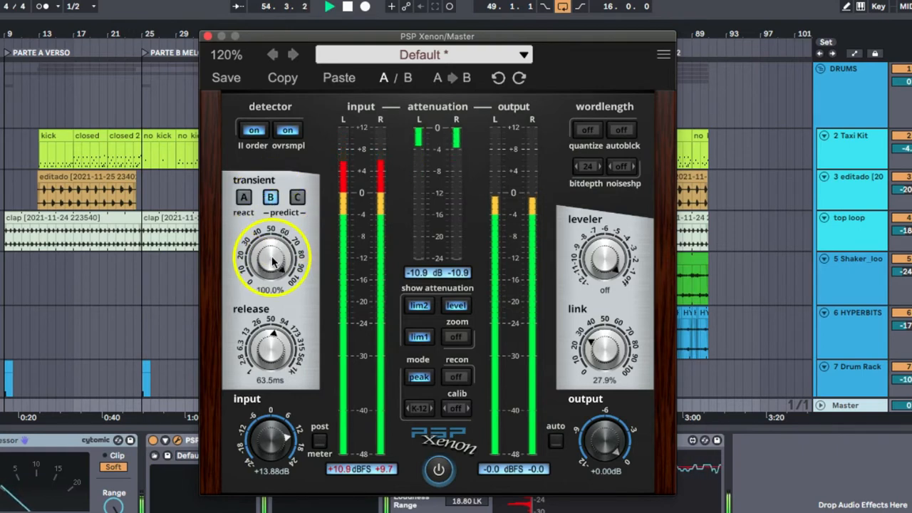
{"action": "left_click", "coordinate": [298, 197]}
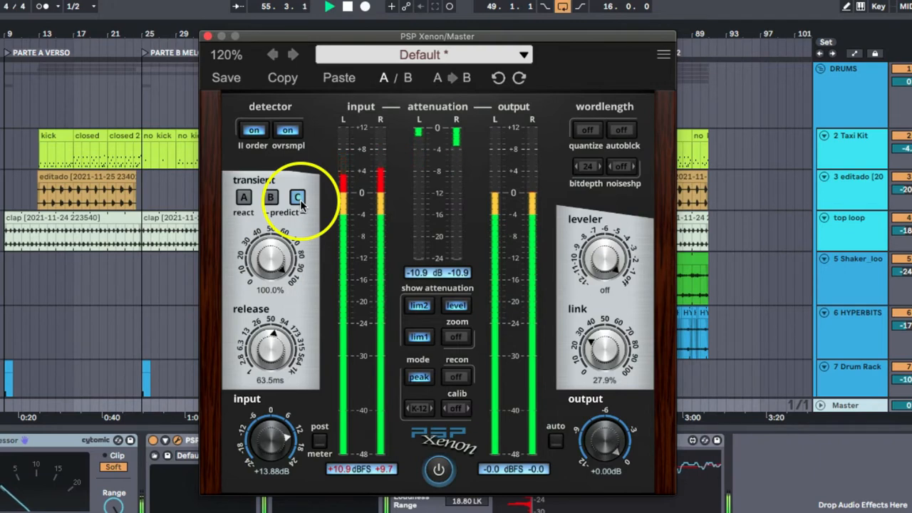
{"action": "scroll", "coordinate": [280, 254], "scroll_direction": "down", "scroll_amount": 10}
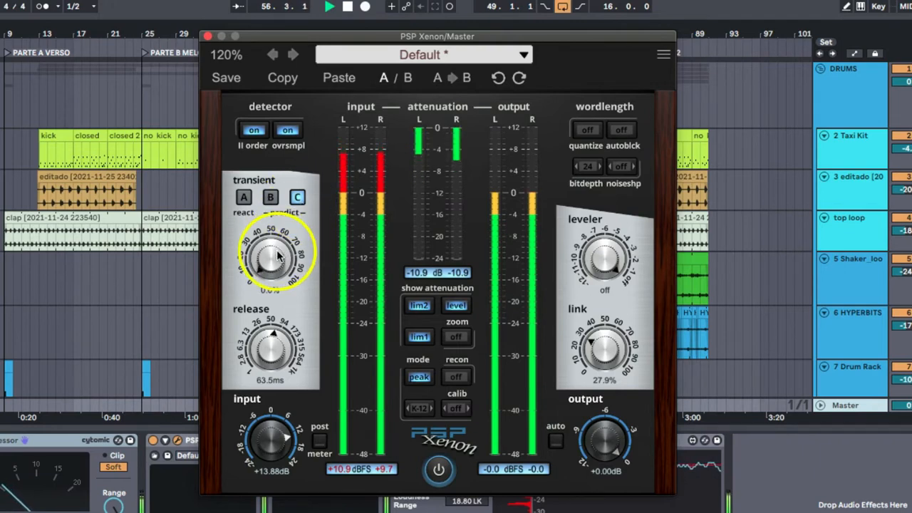
Step: Vary the release between 8.4 ms and 46.1 ms, set it to 12.0 ms, and hide lim2 from the attenuation display
{"action": "scroll", "coordinate": [273, 350], "scroll_direction": "down", "scroll_amount": 6}
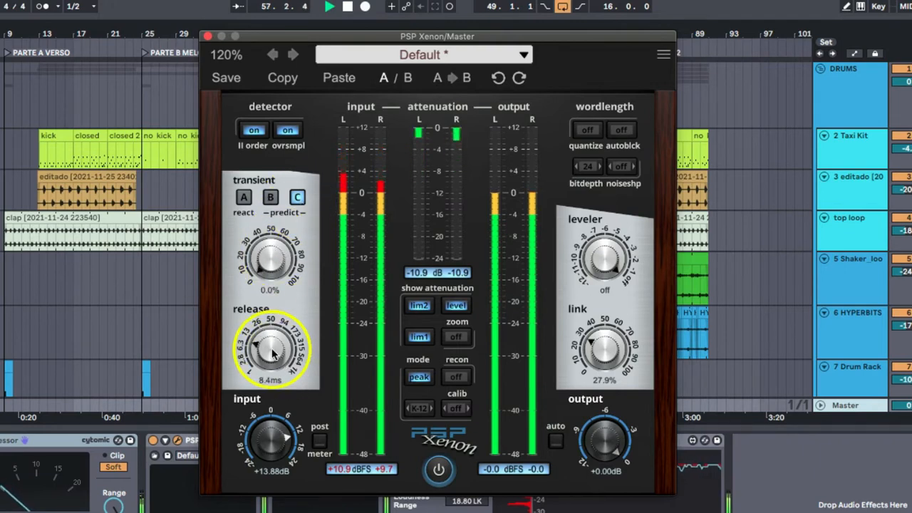
{"action": "scroll", "coordinate": [273, 354], "scroll_direction": "up", "scroll_amount": 4}
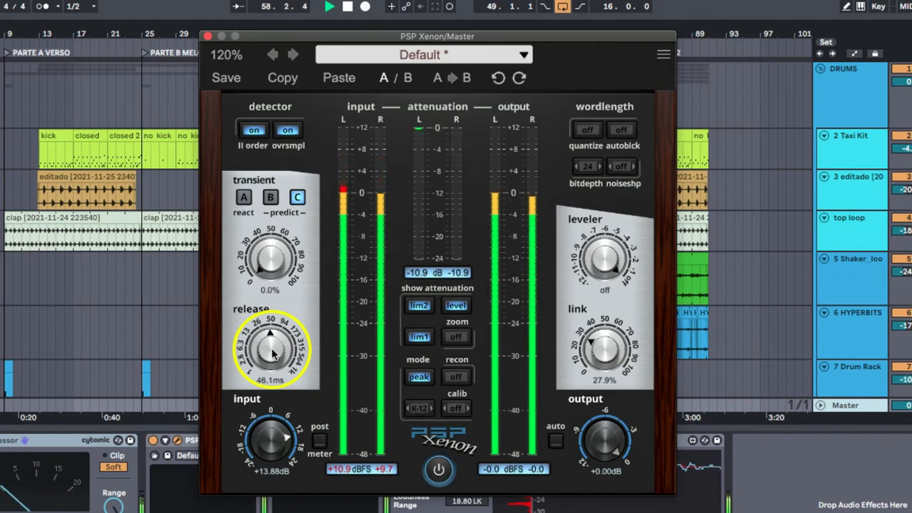
{"action": "scroll", "coordinate": [273, 354], "scroll_direction": "down", "scroll_amount": 3}
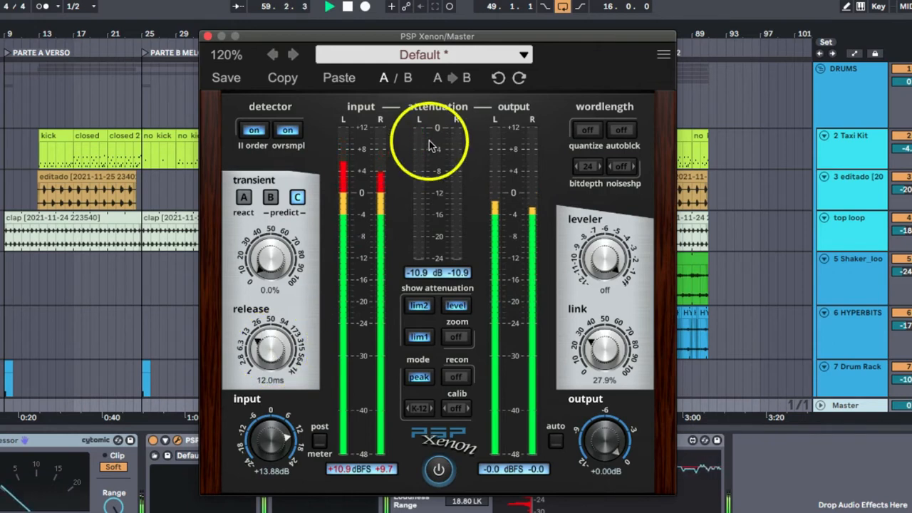
{"action": "left_click", "coordinate": [419, 305]}
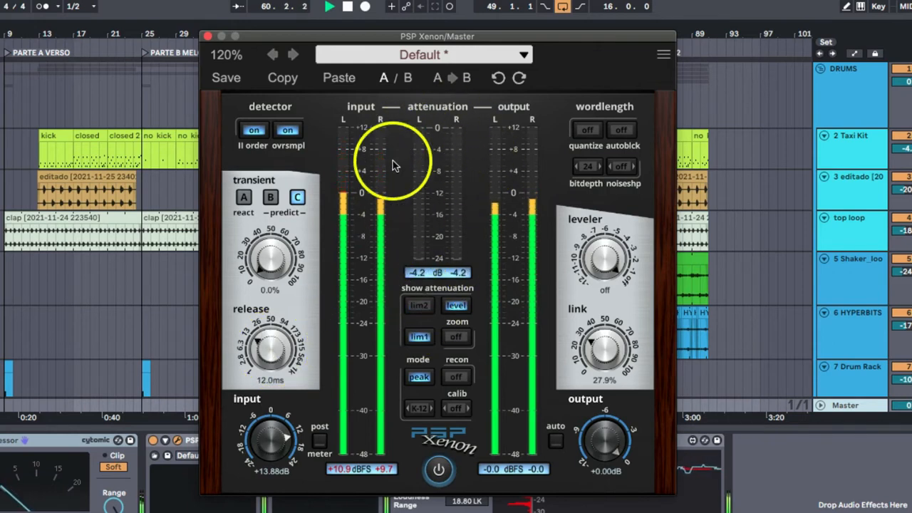
Step: Sweep the release between 1000.0 ms and 1.0 ms and set it to 94.0 ms
{"action": "scroll", "coordinate": [273, 354], "scroll_direction": "up", "scroll_amount": 5}
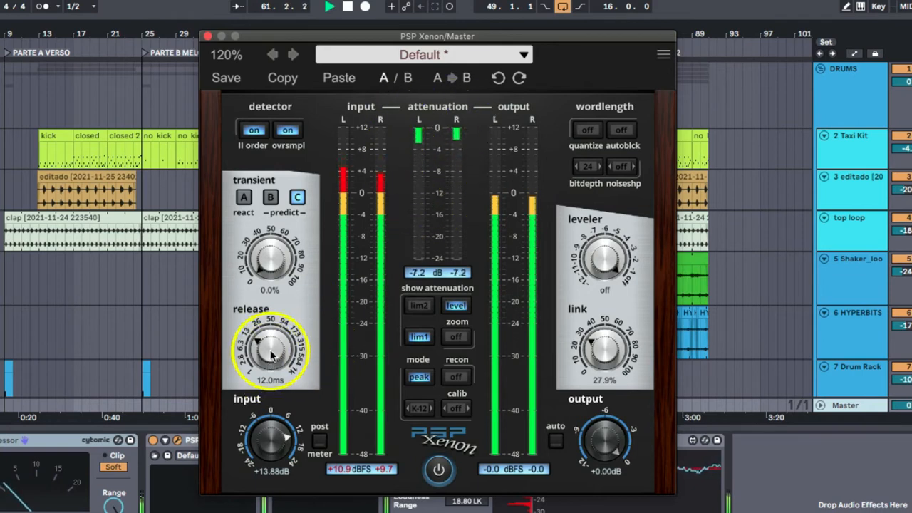
{"action": "scroll", "coordinate": [273, 354], "scroll_direction": "up", "scroll_amount": 8}
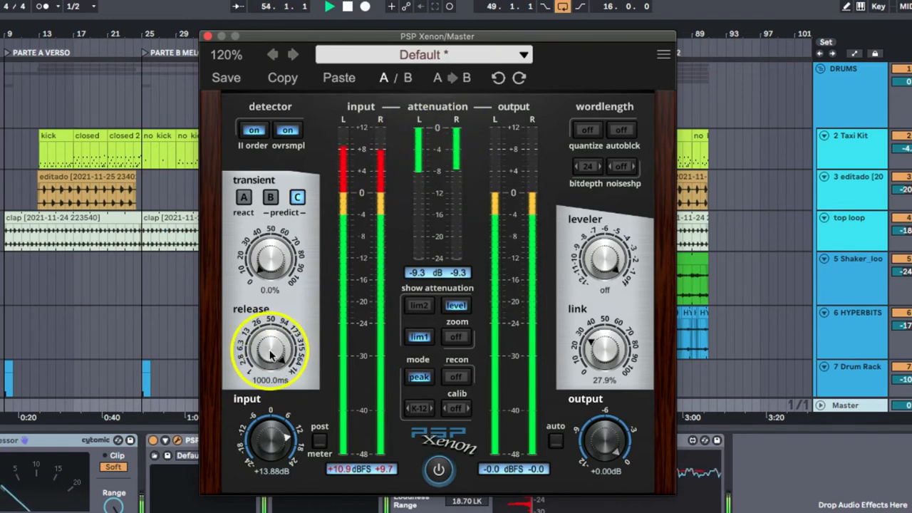
{"action": "scroll", "coordinate": [270, 356], "scroll_direction": "down", "scroll_amount": 10}
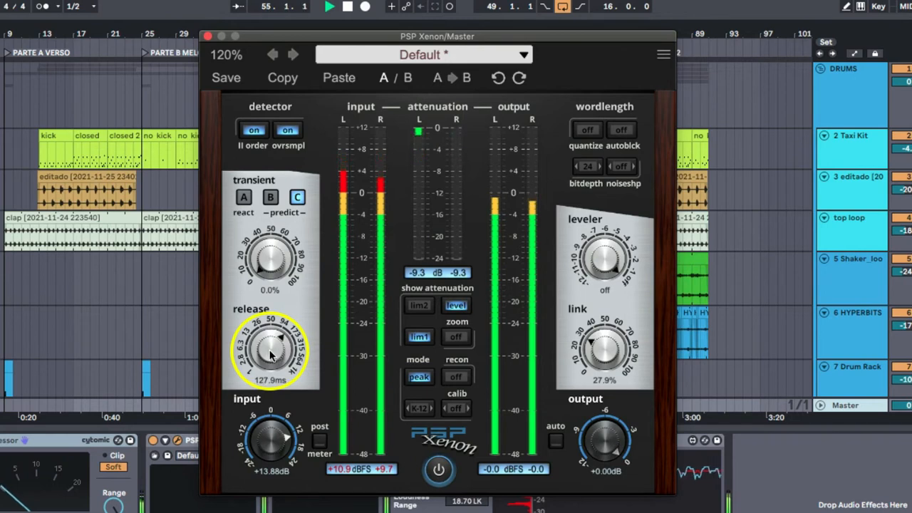
{"action": "scroll", "coordinate": [271, 356], "scroll_direction": "up", "scroll_amount": 10}
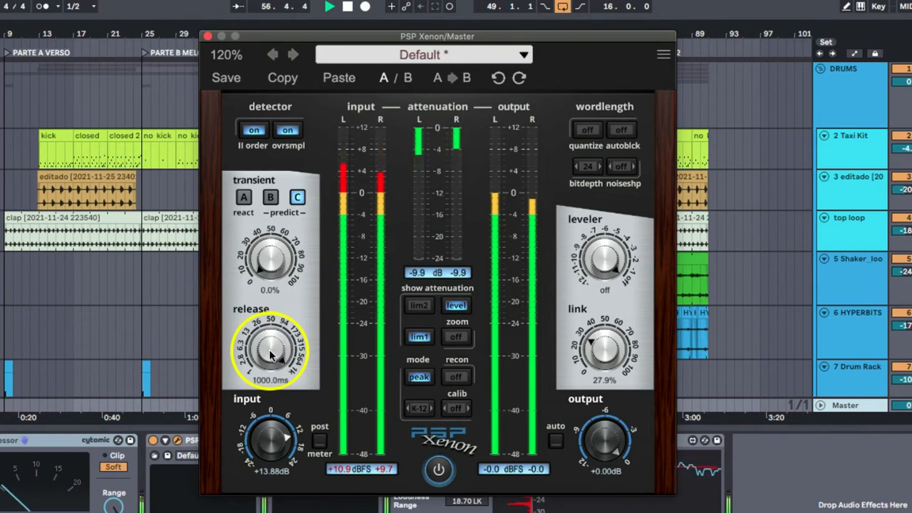
{"action": "scroll", "coordinate": [270, 356], "scroll_direction": "down", "scroll_amount": 15}
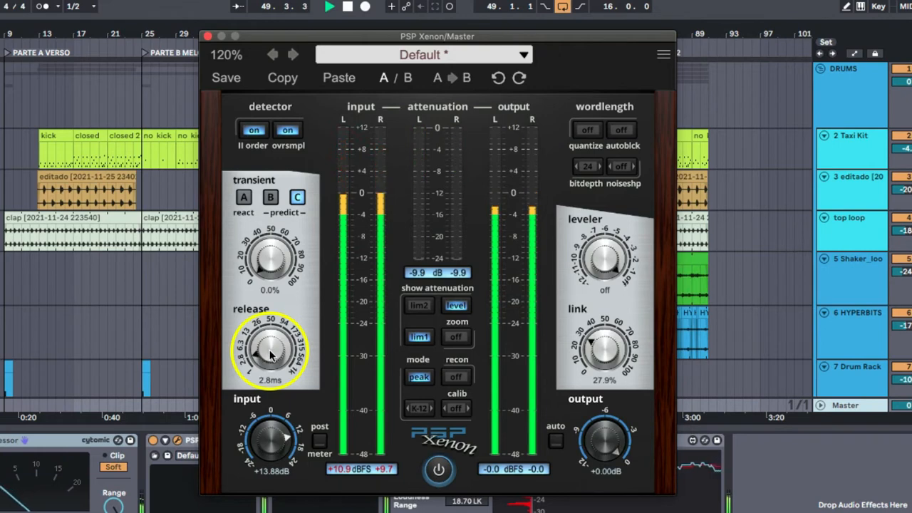
{"action": "scroll", "coordinate": [271, 357], "scroll_direction": "up", "scroll_amount": 3}
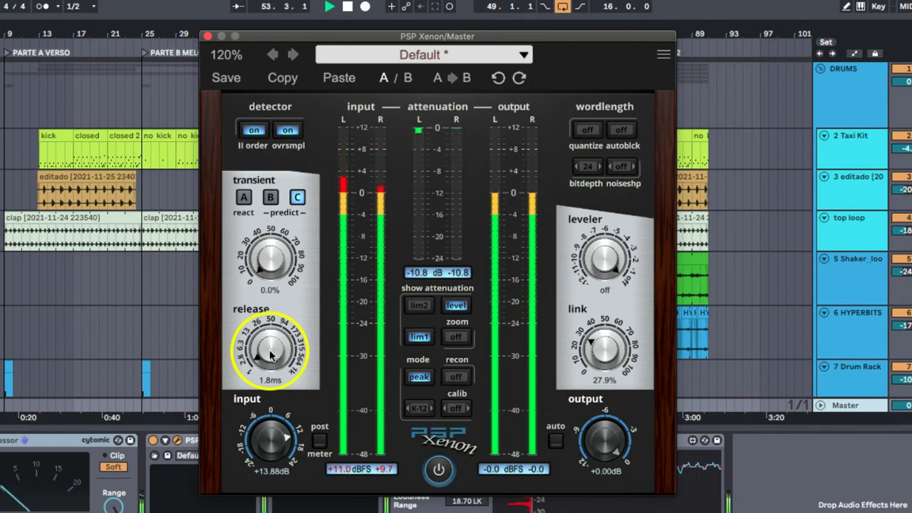
{"action": "scroll", "coordinate": [271, 356], "scroll_direction": "down", "scroll_amount": 2}
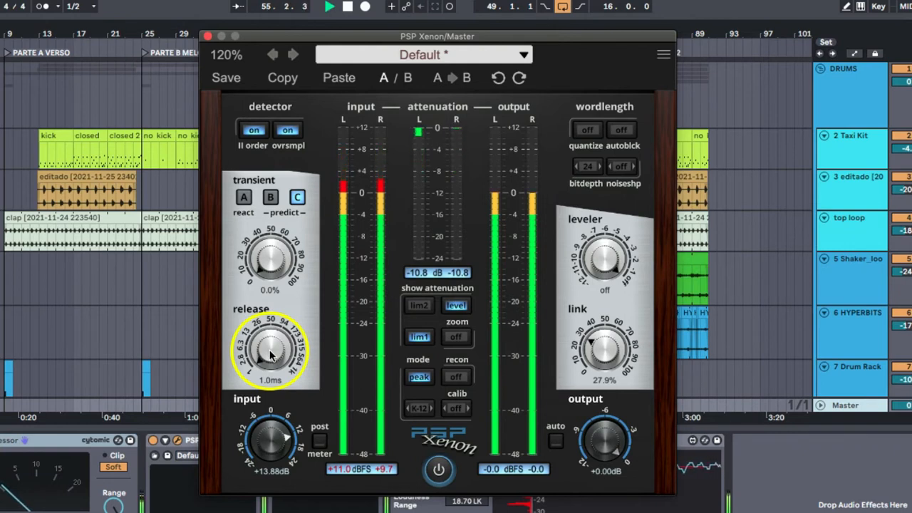
{"action": "scroll", "coordinate": [270, 356], "scroll_direction": "up", "scroll_amount": 8}
{"action": "scroll", "coordinate": [271, 357], "scroll_direction": "up", "scroll_amount": 2}
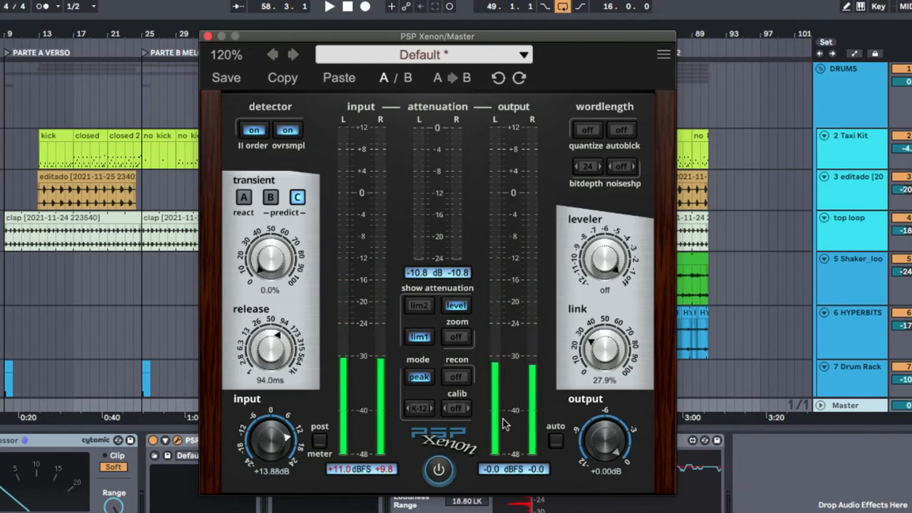
Step: Play the track with recon metering on, compare with detector oversampling off and on, and stop playback
{"action": "key", "text": "space"}
{"action": "left_click", "coordinate": [455, 376]}
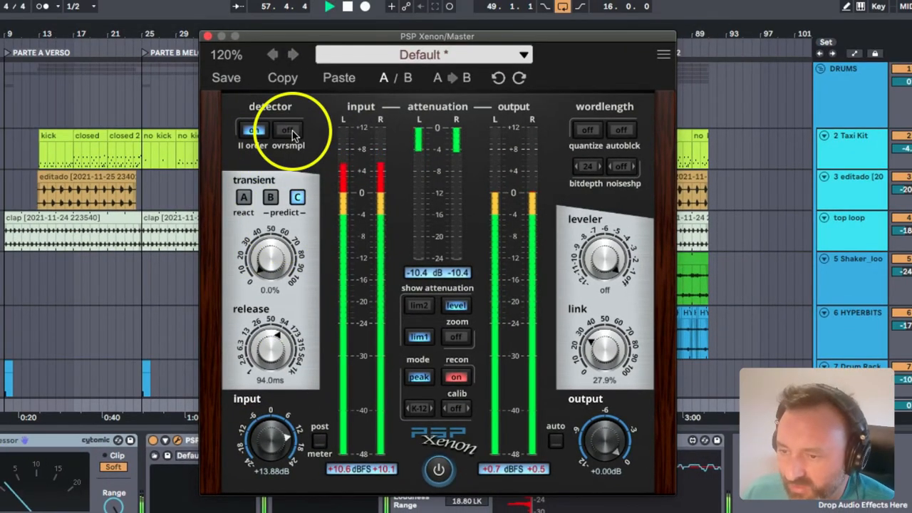
{"action": "left_click", "coordinate": [289, 130]}
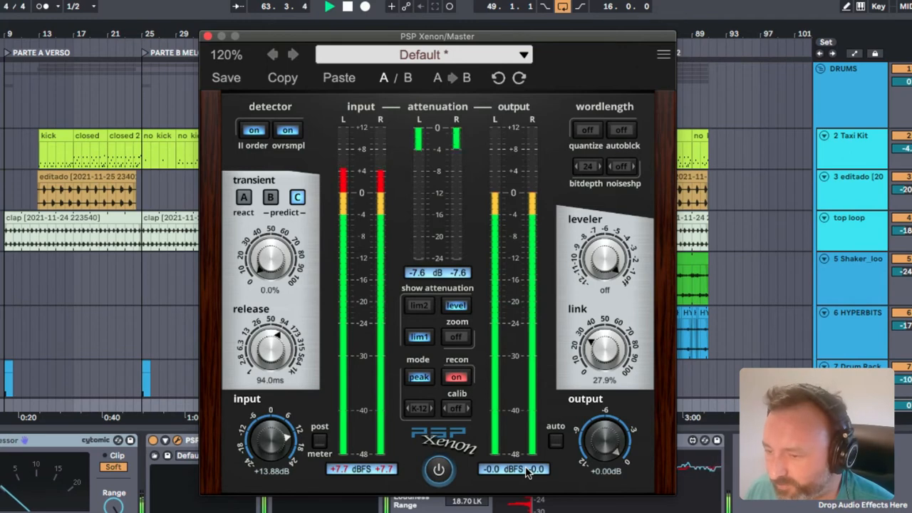
{"action": "key", "text": "space"}
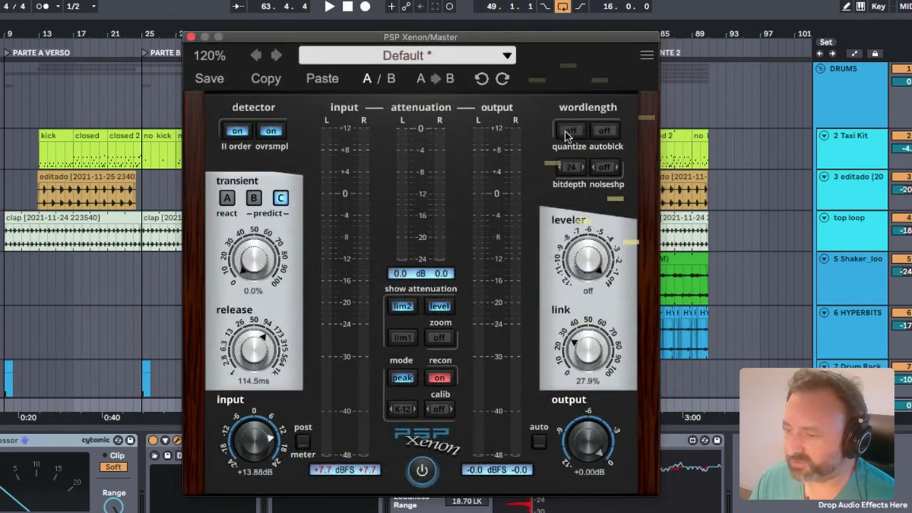
Step: Turn on the quantize option of the wordlength section, toggle it off and on to compare, and enable autoblck
{"action": "left_click", "coordinate": [571, 131]}
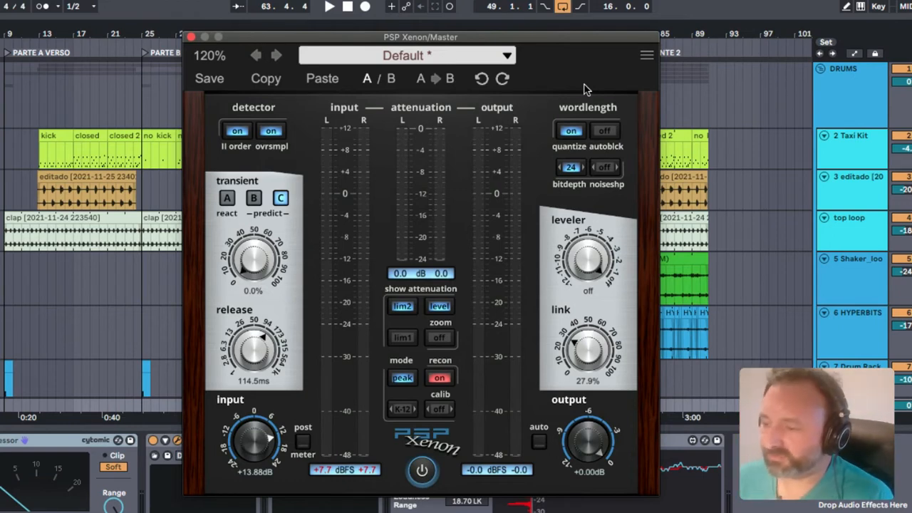
{"action": "left_click", "coordinate": [573, 132]}
{"action": "left_click", "coordinate": [573, 132]}
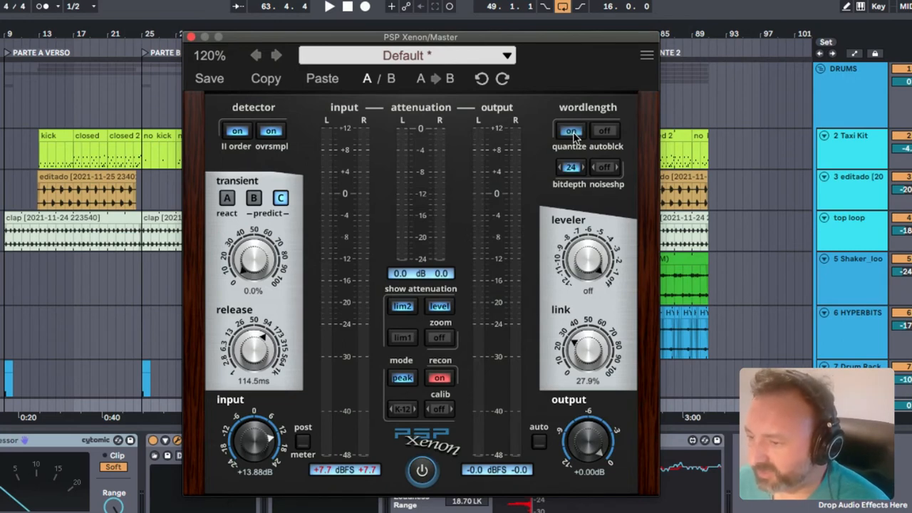
{"action": "left_click", "coordinate": [574, 133]}
{"action": "left_click", "coordinate": [576, 133]}
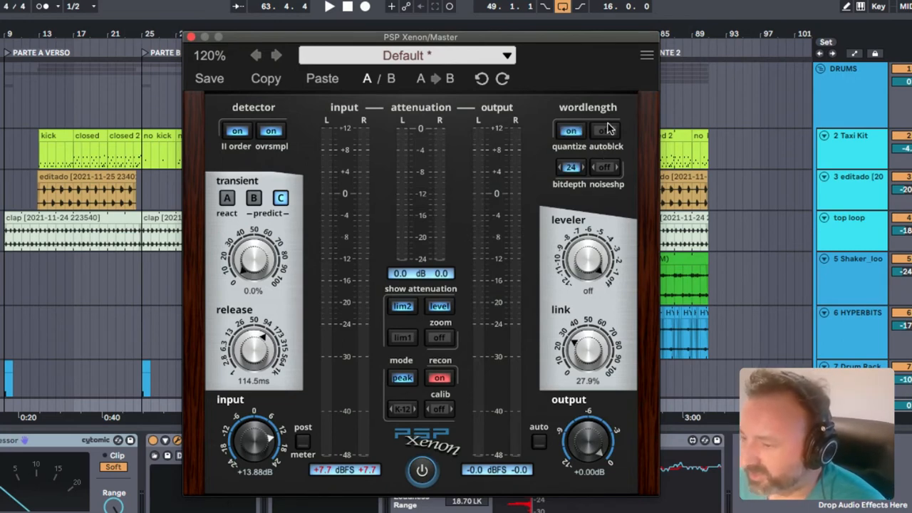
{"action": "left_click", "coordinate": [606, 130]}
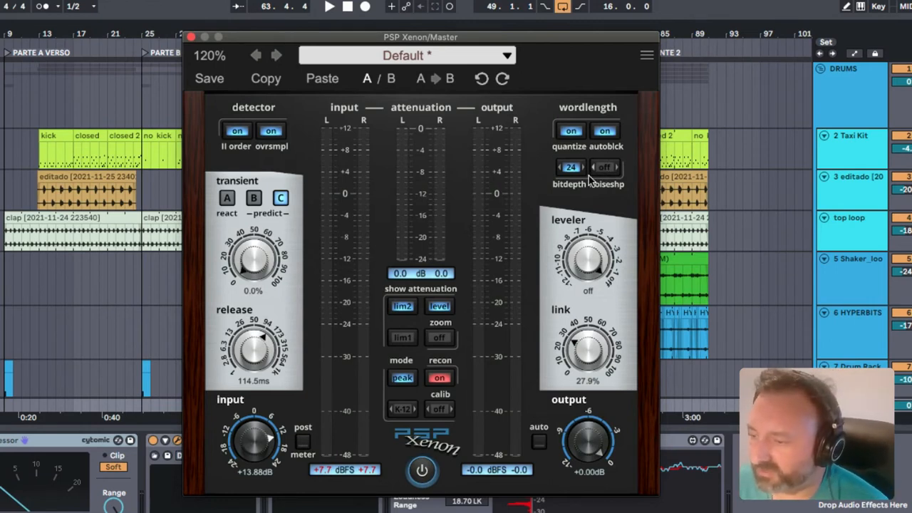
Step: Set the wordlength bit depth to 8 and step through noise shaping types A to F, going back to type D
{"action": "left_click", "coordinate": [562, 167]}
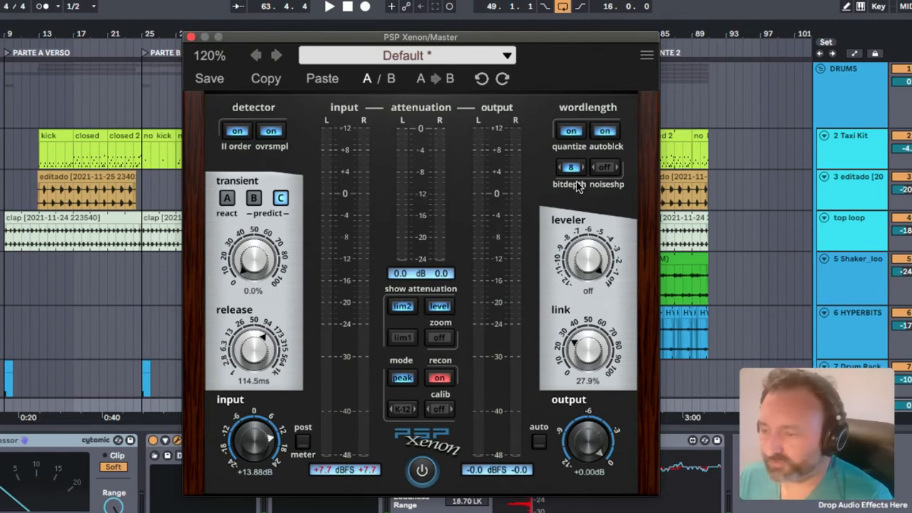
{"action": "left_click", "coordinate": [617, 168]}
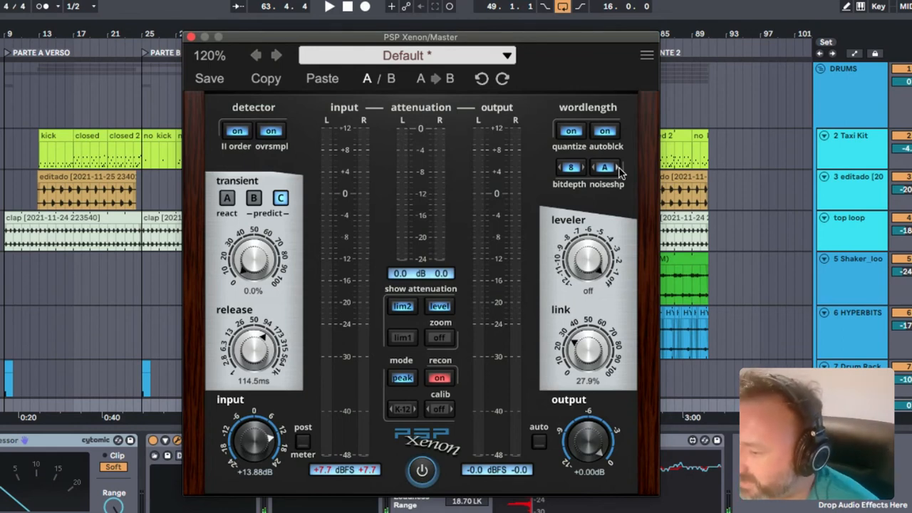
{"action": "left_click", "coordinate": [617, 168]}
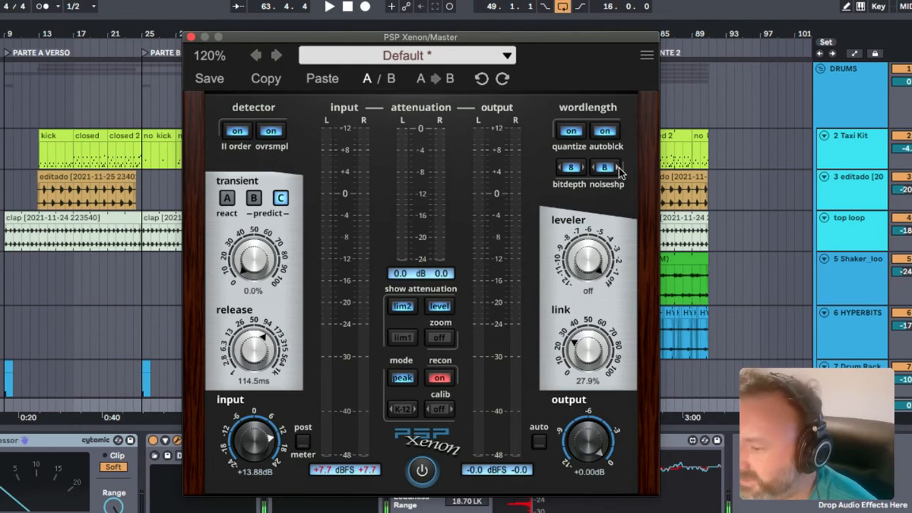
{"action": "left_click", "coordinate": [617, 168]}
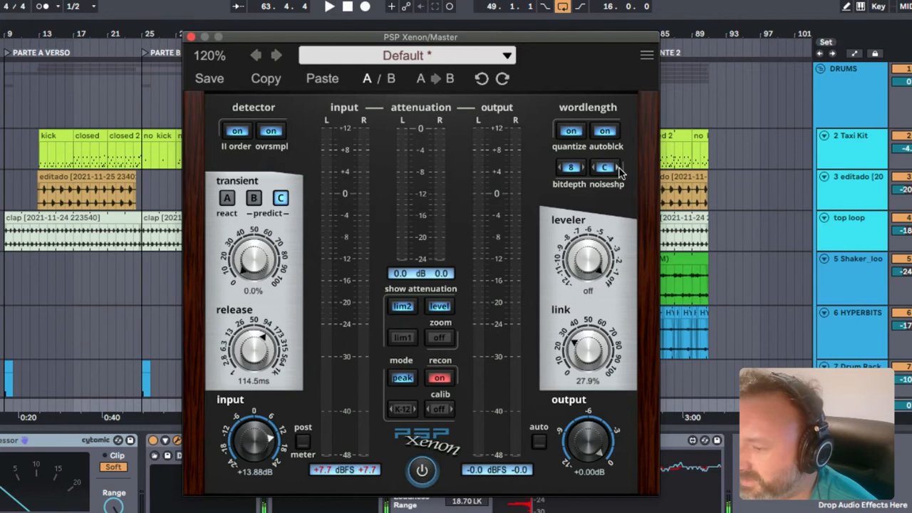
{"action": "left_click", "coordinate": [618, 170]}
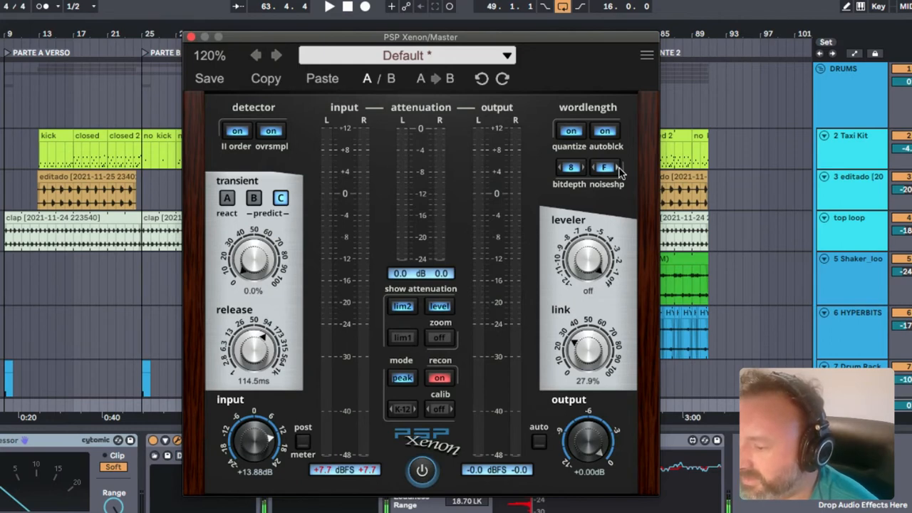
{"action": "left_click", "coordinate": [593, 168]}
{"action": "left_click", "coordinate": [592, 169]}
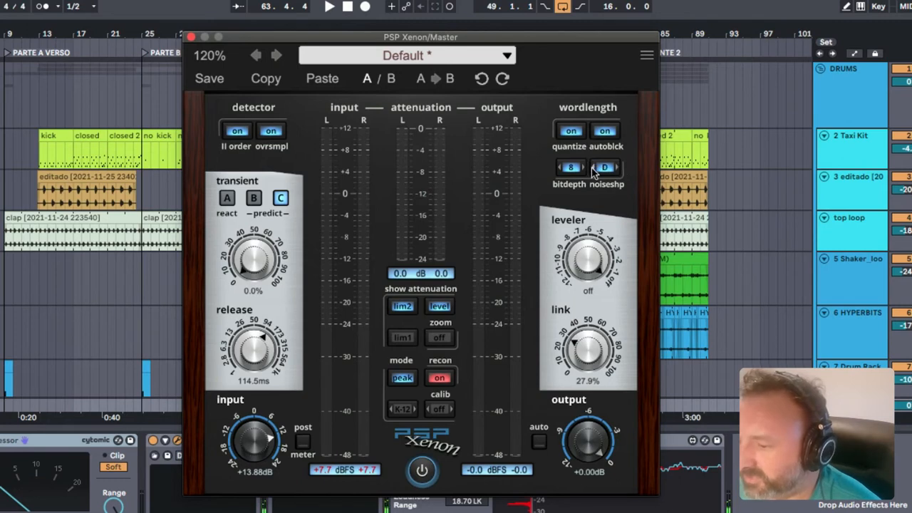
Step: Turn off the wordlength quantize option, sweep the leveler down from off to -11.50 dB, and set it to -7.50 dB
{"action": "left_click", "coordinate": [573, 134]}
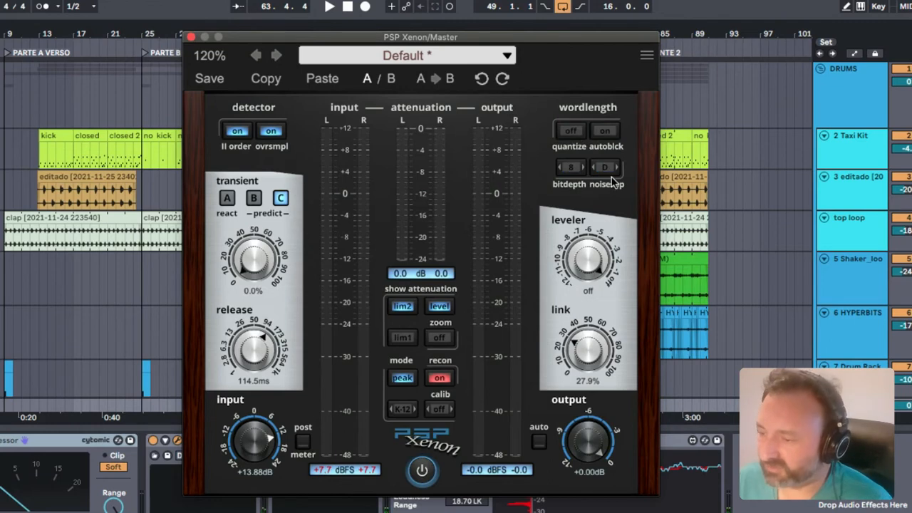
{"action": "scroll", "coordinate": [588, 256], "scroll_direction": "down", "scroll_amount": 5}
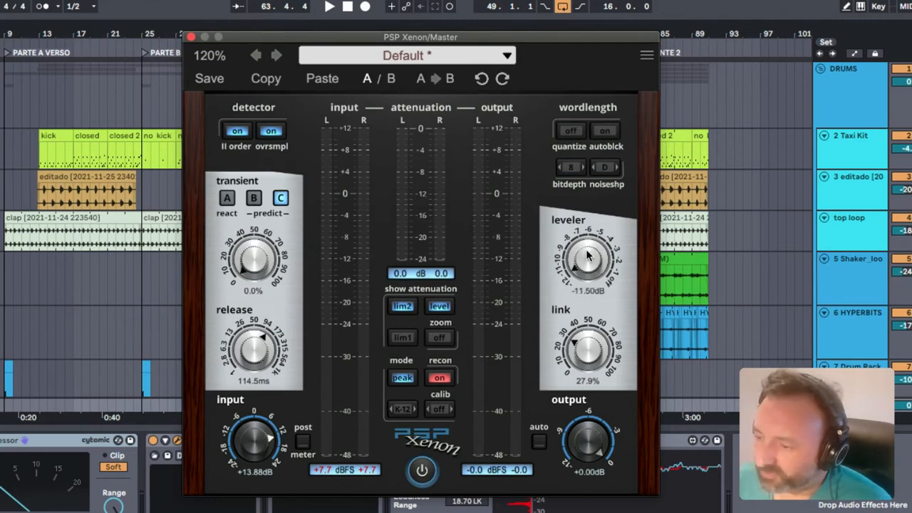
{"action": "scroll", "coordinate": [588, 256], "scroll_direction": "up", "scroll_amount": 5}
{"action": "scroll", "coordinate": [588, 256], "scroll_direction": "down", "scroll_amount": 5}
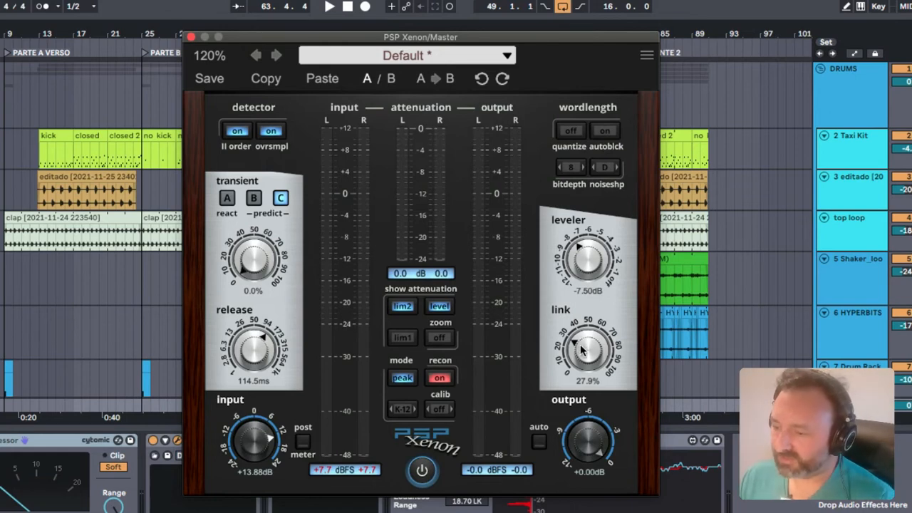
Step: Raise the stereo link to 100.0%, and bring it down to 0.0%
{"action": "mouse_move", "coordinate": [583, 349]}
{"action": "left_mouse_down"}
{"action": "mouse_move", "coordinate": [589, 374]}
{"action": "mouse_move", "coordinate": [614, 144]}
{"action": "mouse_move", "coordinate": [588, 299]}
{"action": "mouse_move", "coordinate": [597, 350]}
{"action": "left_mouse_up"}
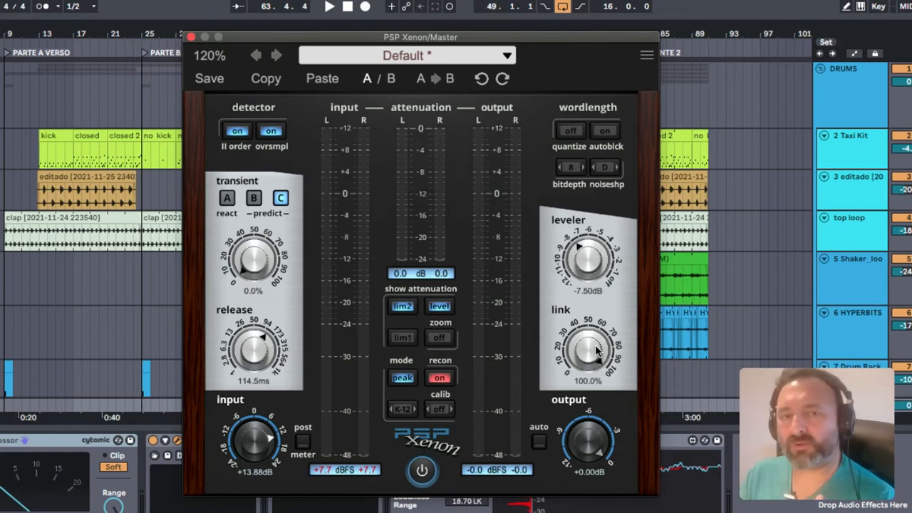
{"action": "double_click", "coordinate": [598, 350]}
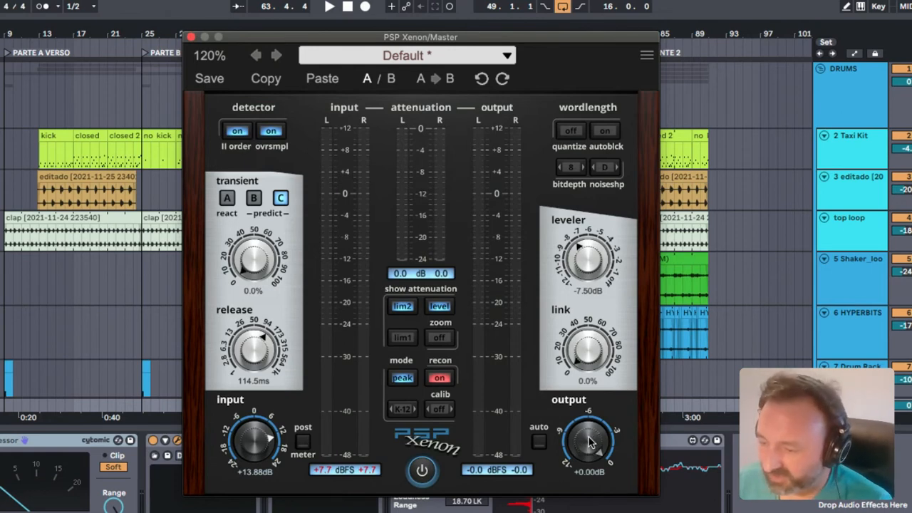
Step: Lower the output to -3.27 dB and -11.27 dB, return it to +0.00 dB, and turn on its auto option
{"action": "left_click_drag", "start_coordinate": [590, 441], "coordinate": [599, 493]}
{"action": "left_click_drag", "start_coordinate": [579, 425], "coordinate": [582, 458]}
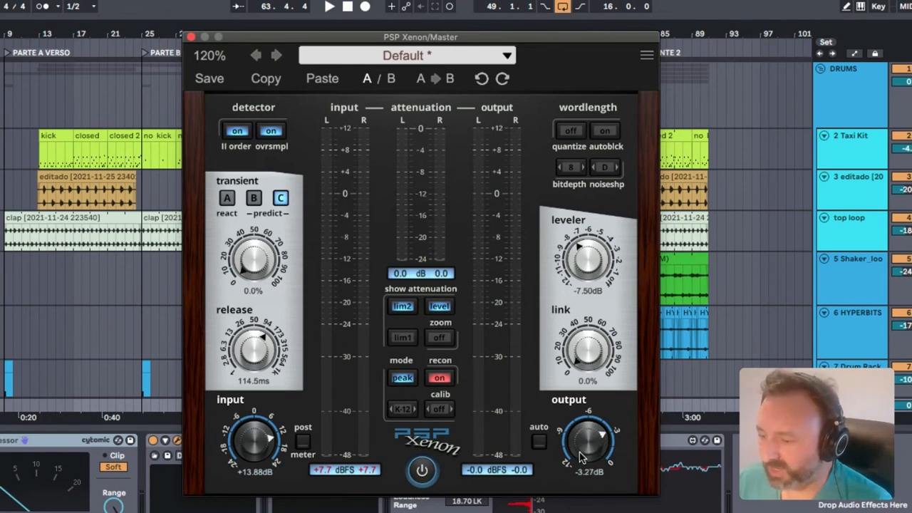
{"action": "scroll", "coordinate": [600, 437], "scroll_direction": "down", "scroll_amount": 8}
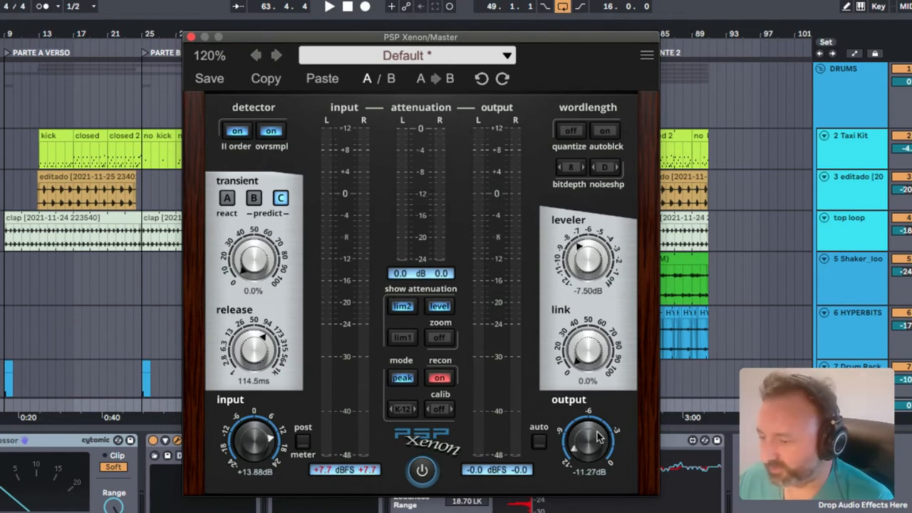
{"action": "left_click", "coordinate": [539, 445]}
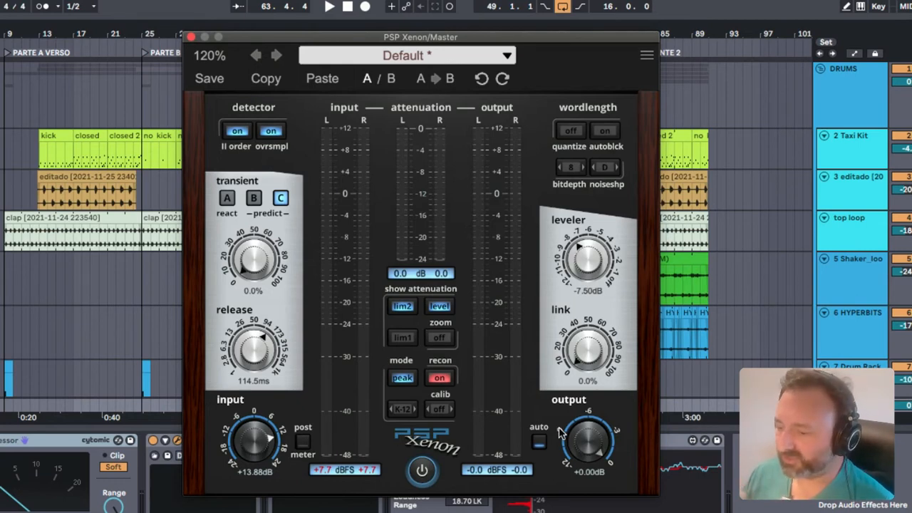
{"action": "left_click", "coordinate": [543, 398]}
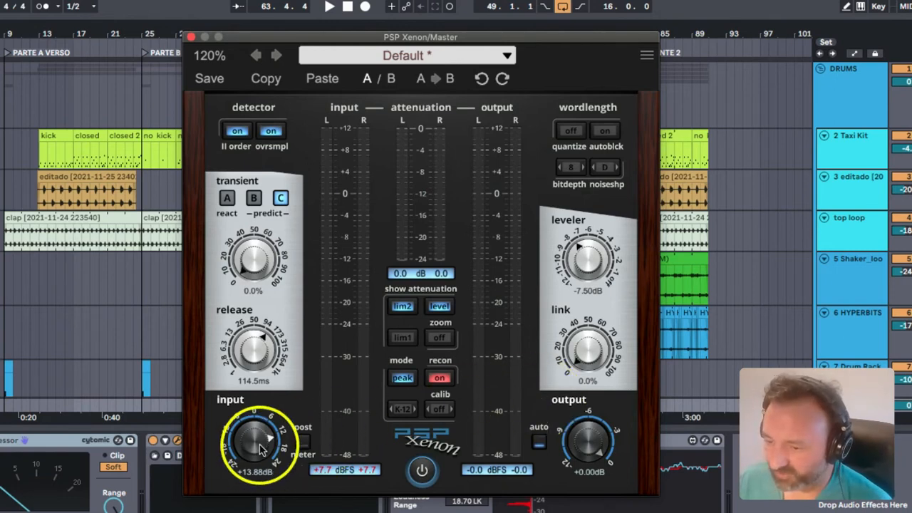
Step: Play the track with auto output on, sweeping the input from +0.40 dB up to +15.75 dB
{"action": "key", "text": "space"}
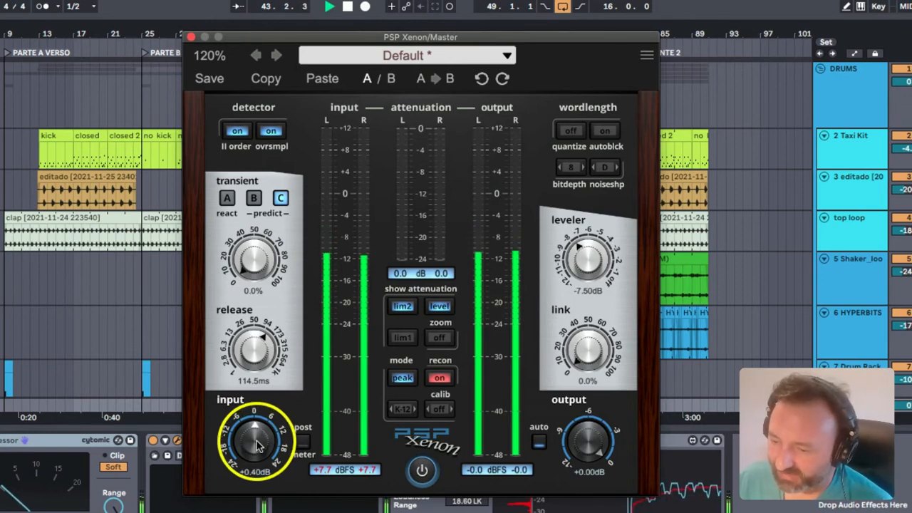
{"action": "left_click_drag", "start_coordinate": [258, 441], "coordinate": [256, 362]}
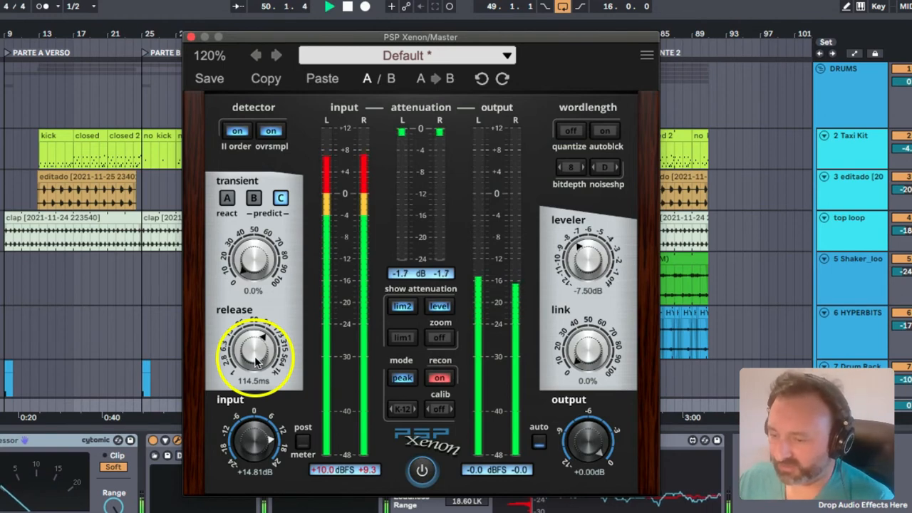
{"action": "left_click_drag", "start_coordinate": [235, 431], "coordinate": [255, 426]}
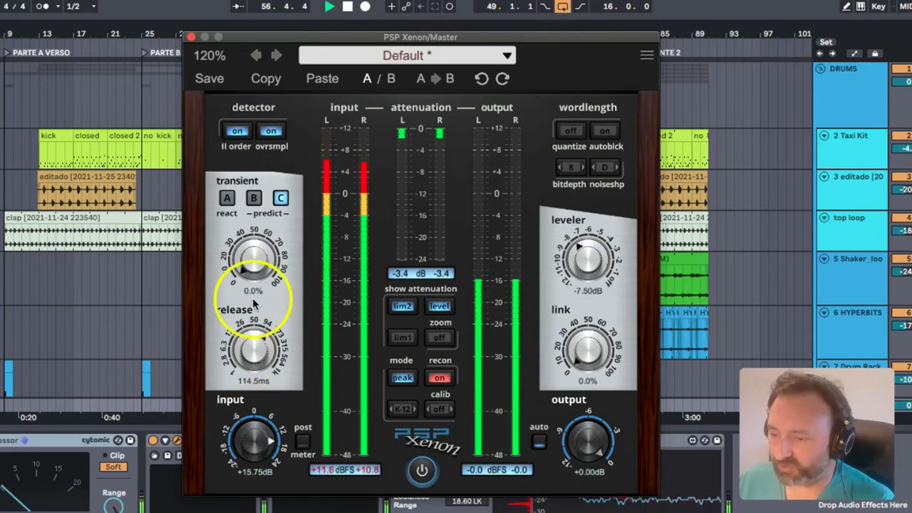
Step: Set the transient amount to 52.8% in mode B and shorten the release to 32.1 ms
{"action": "left_click_drag", "start_coordinate": [245, 270], "coordinate": [245, 175]}
{"action": "left_click", "coordinate": [254, 198]}
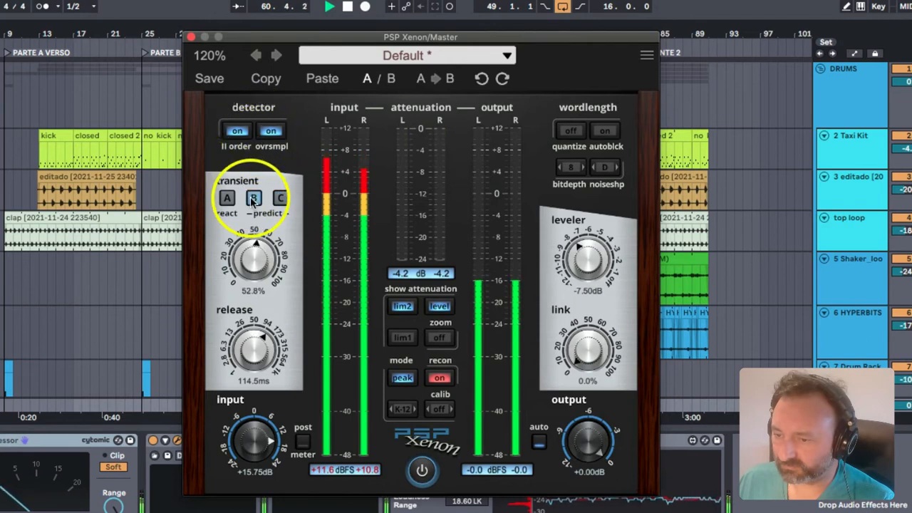
{"action": "left_click_drag", "start_coordinate": [254, 336], "coordinate": [259, 445]}
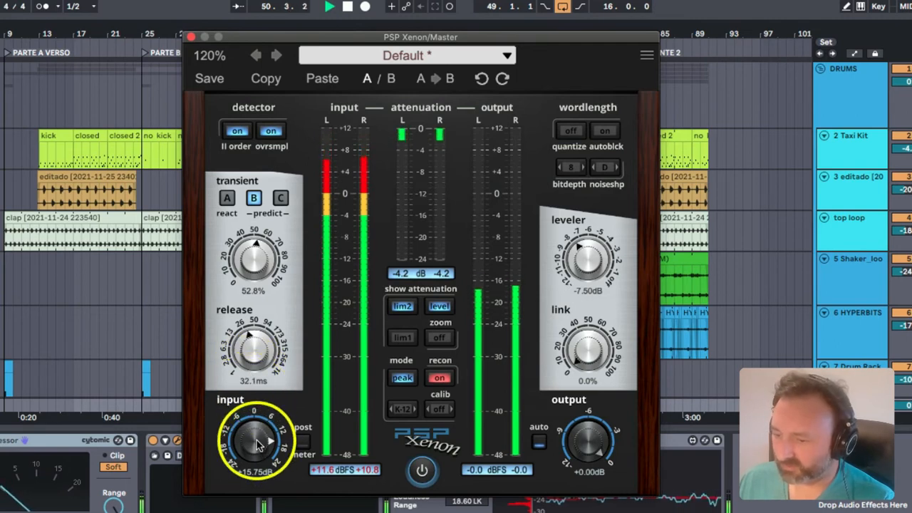
Step: Turn off auto output, lower the input to +4.80 dB and raise it to +6.27 dB, and stop playback
{"action": "left_click_drag", "start_coordinate": [259, 444], "coordinate": [250, 499]}
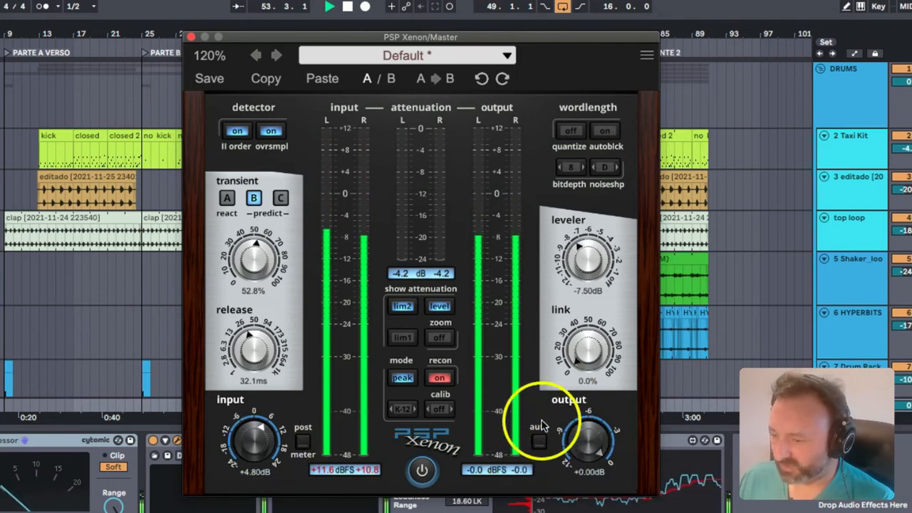
{"action": "mouse_move", "coordinate": [250, 442]}
{"action": "left_mouse_down"}
{"action": "mouse_move", "coordinate": [238, 417]}
{"action": "mouse_move", "coordinate": [247, 389]}
{"action": "mouse_move", "coordinate": [255, 396]}
{"action": "mouse_move", "coordinate": [230, 383]}
{"action": "mouse_move", "coordinate": [261, 452]}
{"action": "left_mouse_up"}
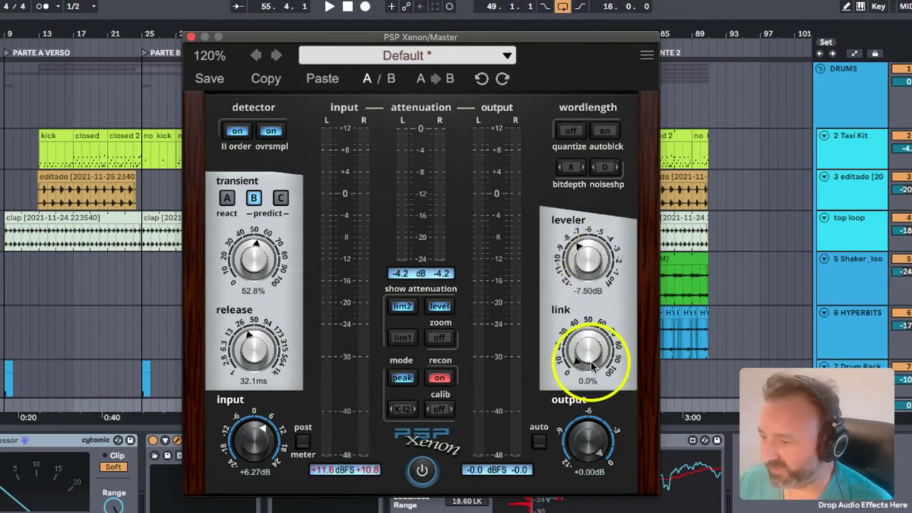
Step: Move the plugin window aside, set the loop to the PARTE B MELODIA section, and play it with the plugin back in view
{"action": "left_click_drag", "start_coordinate": [389, 35], "coordinate": [606, 165]}
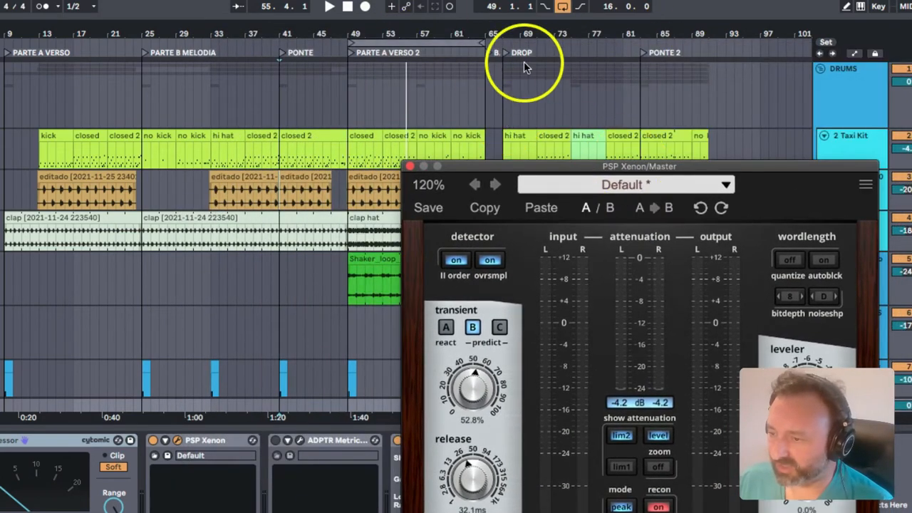
{"action": "left_click_drag", "start_coordinate": [456, 41], "coordinate": [170, 65]}
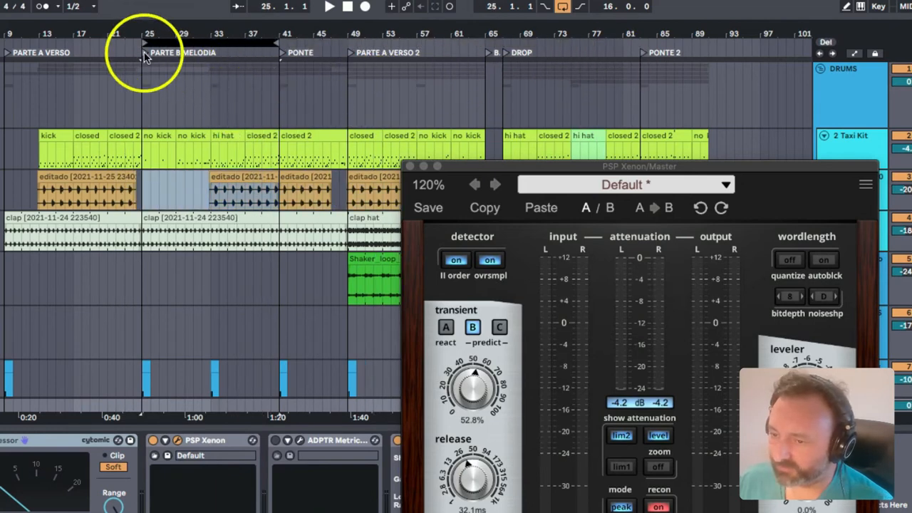
{"action": "left_click_drag", "start_coordinate": [501, 169], "coordinate": [216, 77]}
{"action": "left_click", "coordinate": [143, 54]}
{"action": "key", "text": "space"}
Step: Hide the lim2 attenuation so the attenuation meter shows only the level stage
{"action": "left_click", "coordinate": [363, 343]}
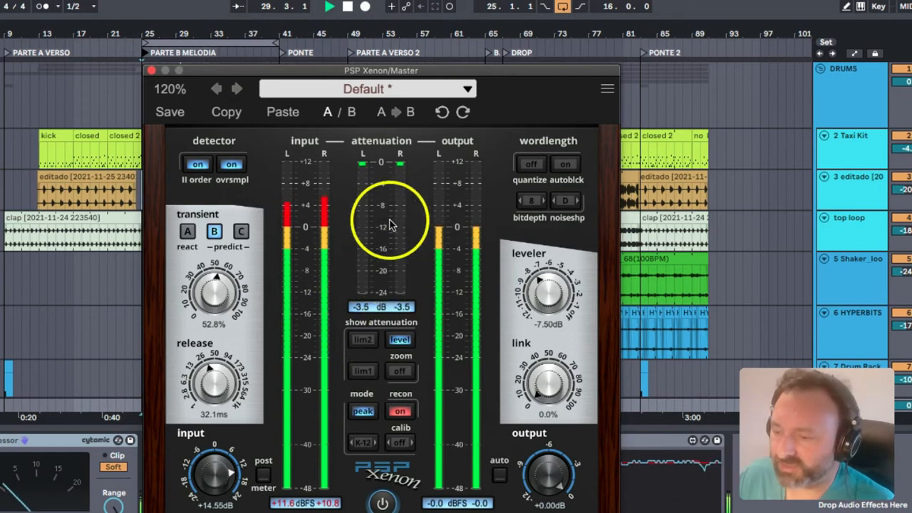
{"action": "left_click", "coordinate": [401, 341]}
{"action": "left_click", "coordinate": [401, 340]}
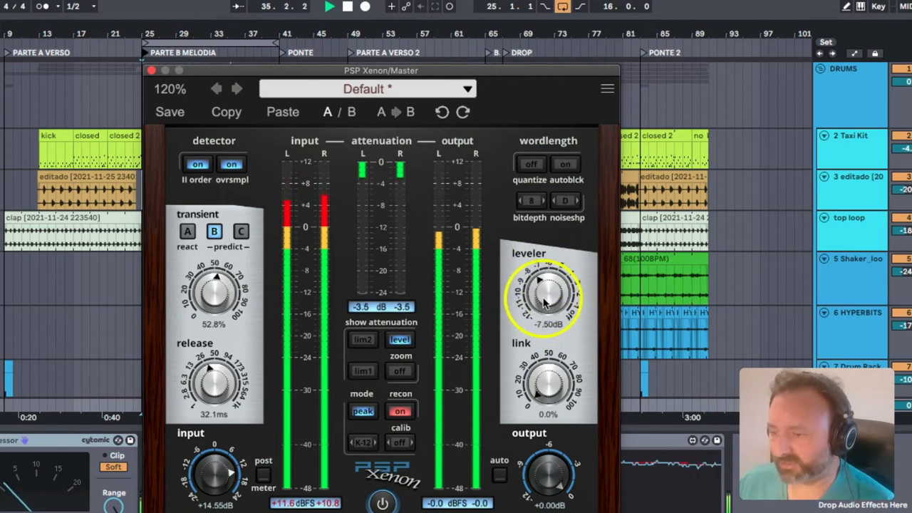
Step: Sweep the leveler from off down to -11.00 dB during playback, set it to -9.80 dB, and stop the track
{"action": "scroll", "coordinate": [548, 298], "scroll_direction": "up", "scroll_amount": 4}
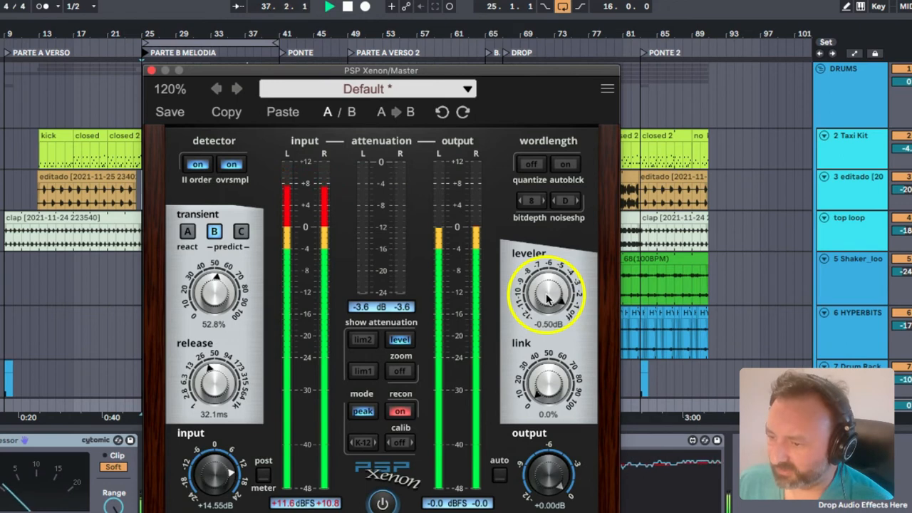
{"action": "scroll", "coordinate": [548, 298], "scroll_direction": "up", "scroll_amount": 1}
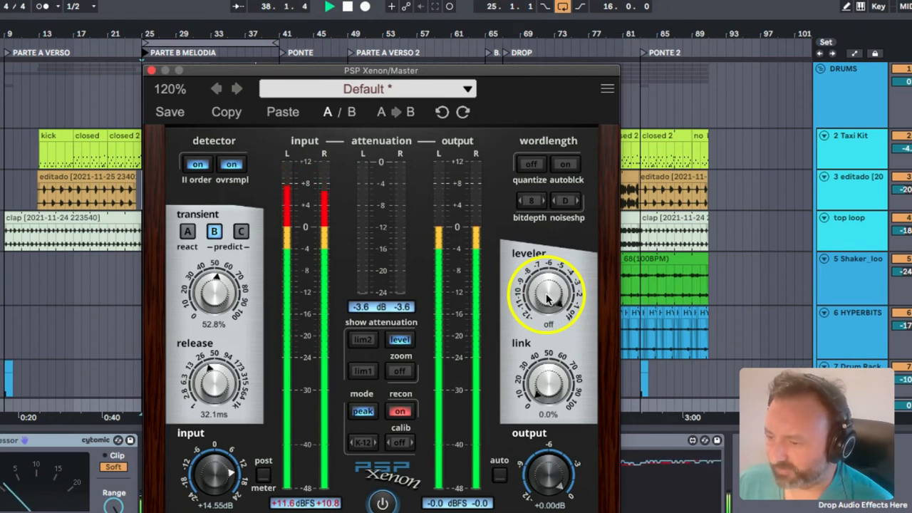
{"action": "scroll", "coordinate": [548, 297], "scroll_direction": "down", "scroll_amount": 3}
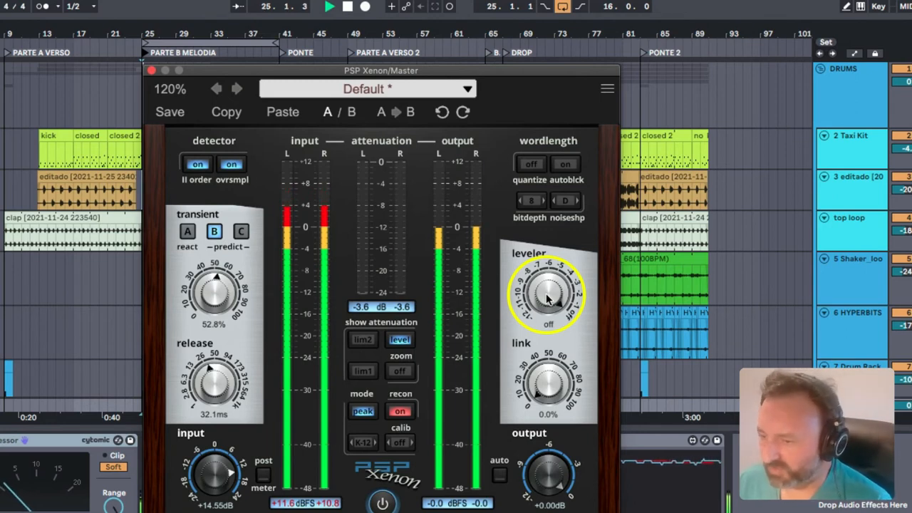
{"action": "scroll", "coordinate": [548, 299], "scroll_direction": "down", "scroll_amount": 8}
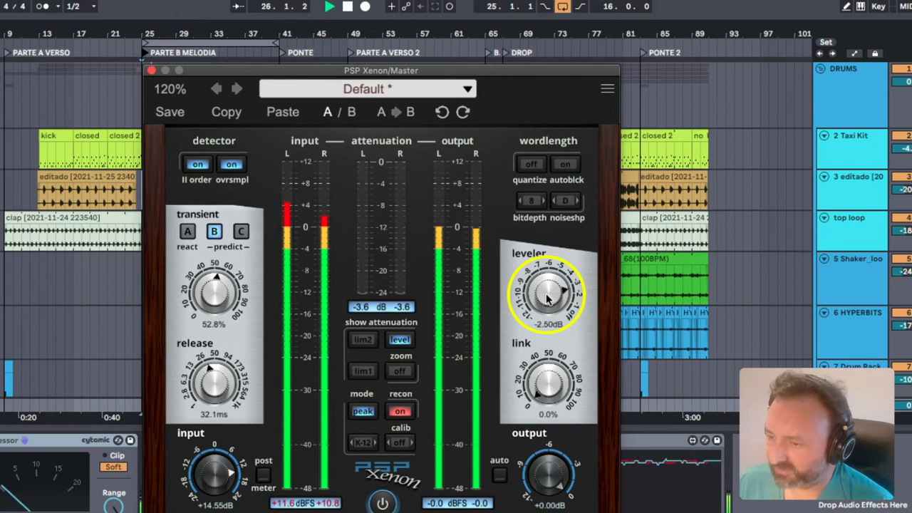
{"action": "scroll", "coordinate": [548, 299], "scroll_direction": "down", "scroll_amount": 5}
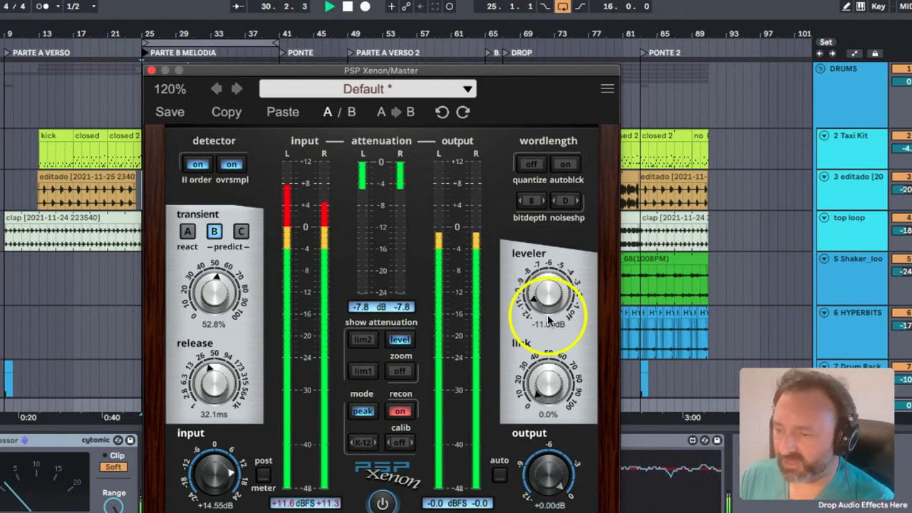
{"action": "left_click_drag", "start_coordinate": [549, 320], "coordinate": [548, 282]}
{"action": "left_click_drag", "start_coordinate": [556, 227], "coordinate": [551, 266]}
{"action": "key", "text": "space"}
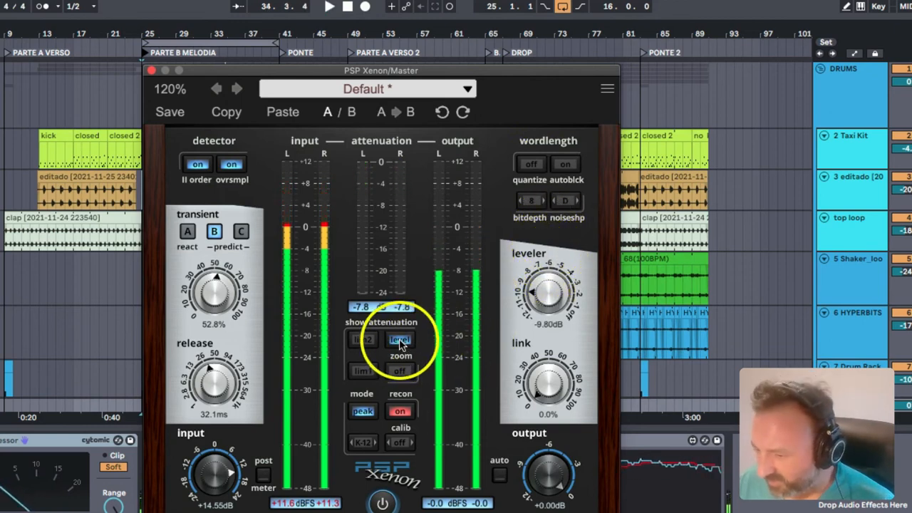
Step: Turn off the level attenuation display and recon metering, and raise the link to 100.0%
{"action": "left_click", "coordinate": [401, 343]}
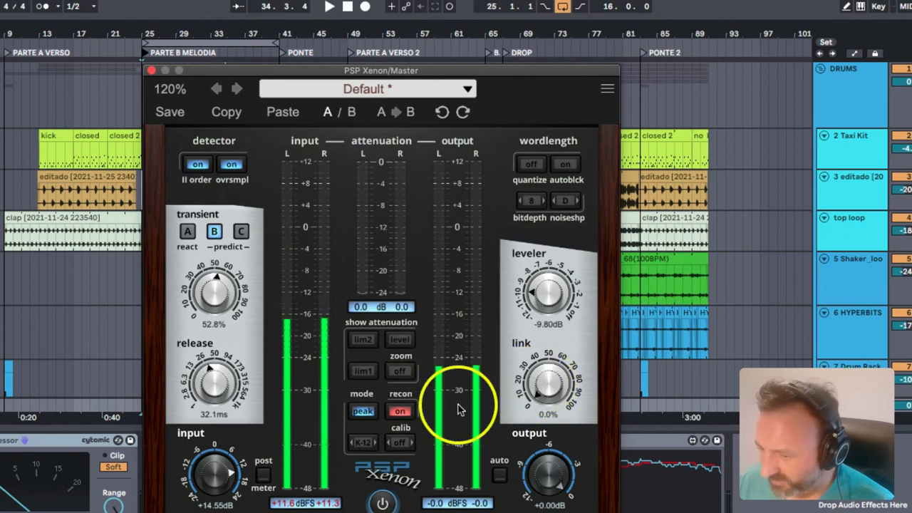
{"action": "left_click", "coordinate": [400, 411]}
{"action": "left_click_drag", "start_coordinate": [539, 377], "coordinate": [548, 360]}
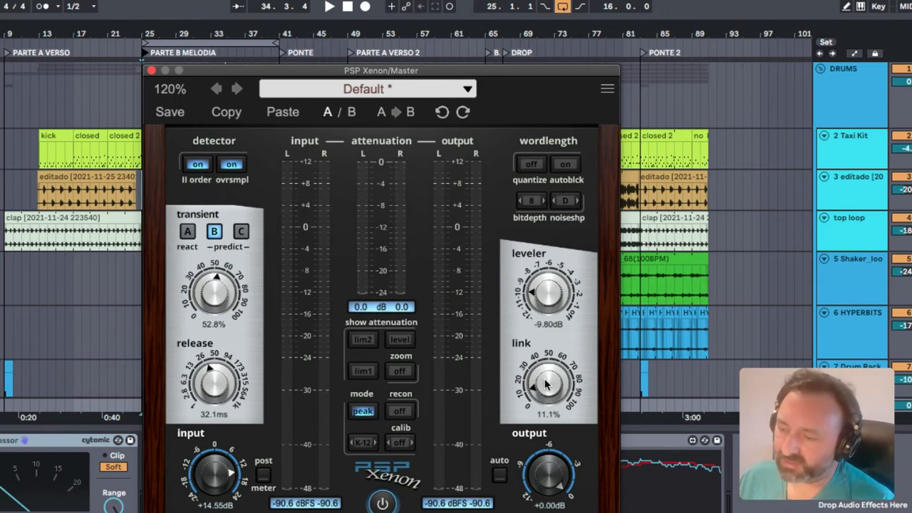
{"action": "left_click_drag", "start_coordinate": [554, 387], "coordinate": [553, 385]}
Step: Start playback and show both the lim2 and lim1 attenuation on the meter
{"action": "key", "text": "space"}
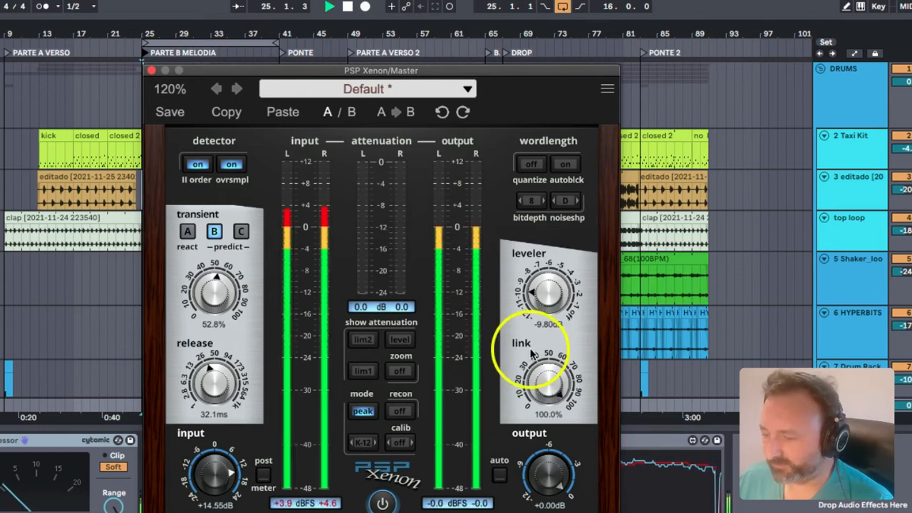
{"action": "left_click", "coordinate": [363, 342]}
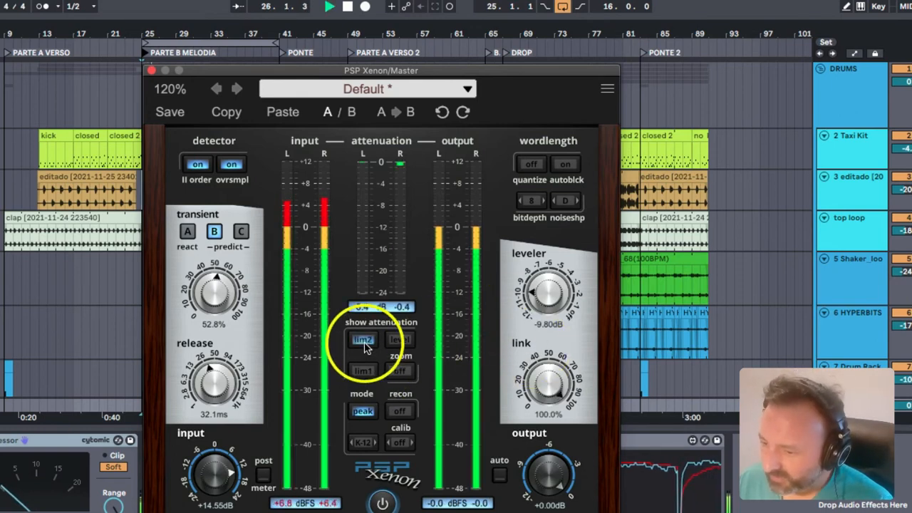
{"action": "left_click", "coordinate": [364, 370]}
Step: Sweep the link from 100.0% to 45.0% and 0.0%, back up to 100.0%, and down to 5.0% while the loop plays
{"action": "left_click_drag", "start_coordinate": [545, 382], "coordinate": [548, 385]}
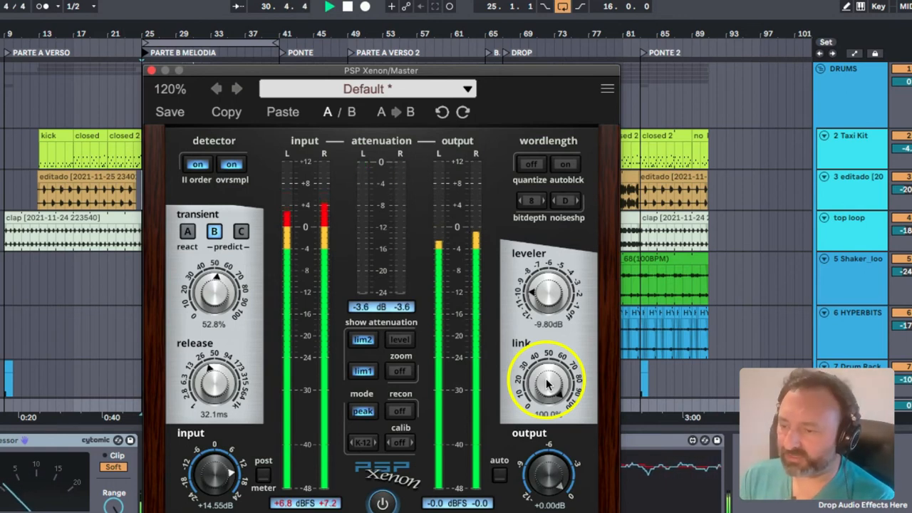
{"action": "left_click_drag", "start_coordinate": [548, 385], "coordinate": [549, 385]}
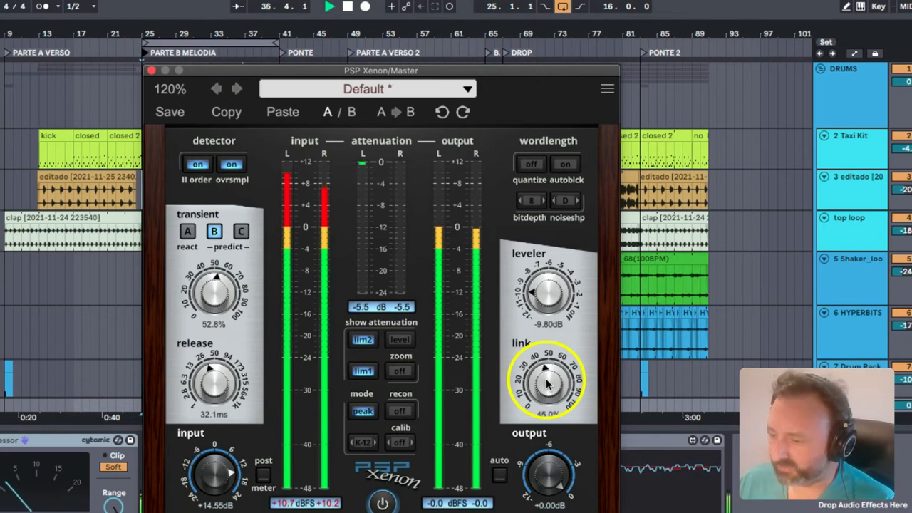
{"action": "left_click_drag", "start_coordinate": [548, 384], "coordinate": [548, 384]}
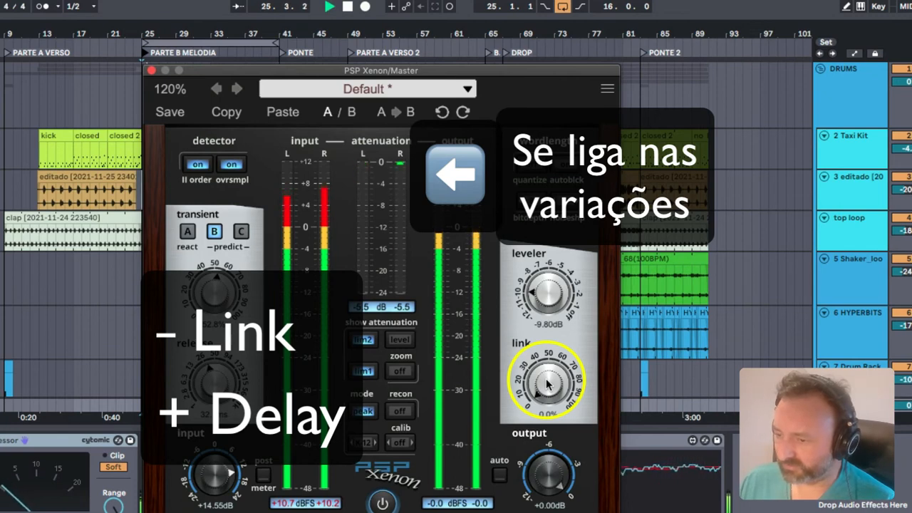
{"action": "left_click_drag", "start_coordinate": [547, 384], "coordinate": [547, 384]}
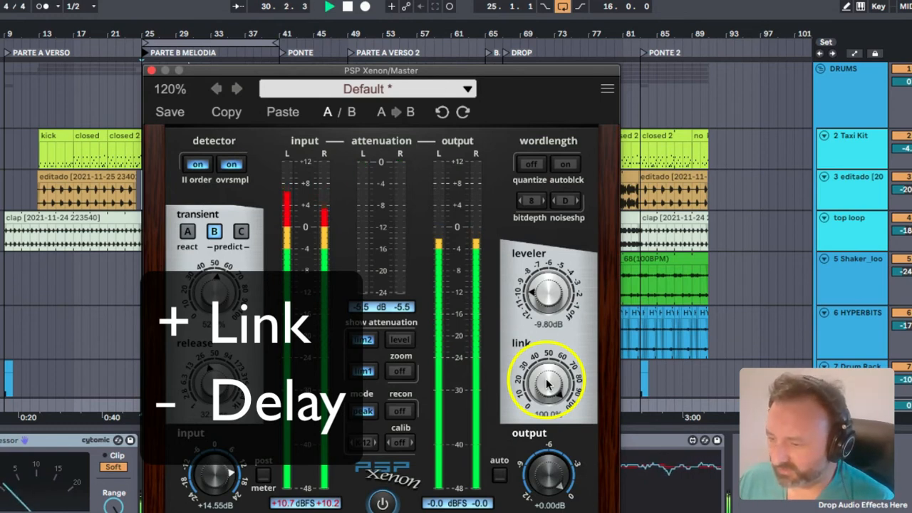
{"action": "scroll", "coordinate": [547, 385], "scroll_direction": "down", "scroll_amount": 10}
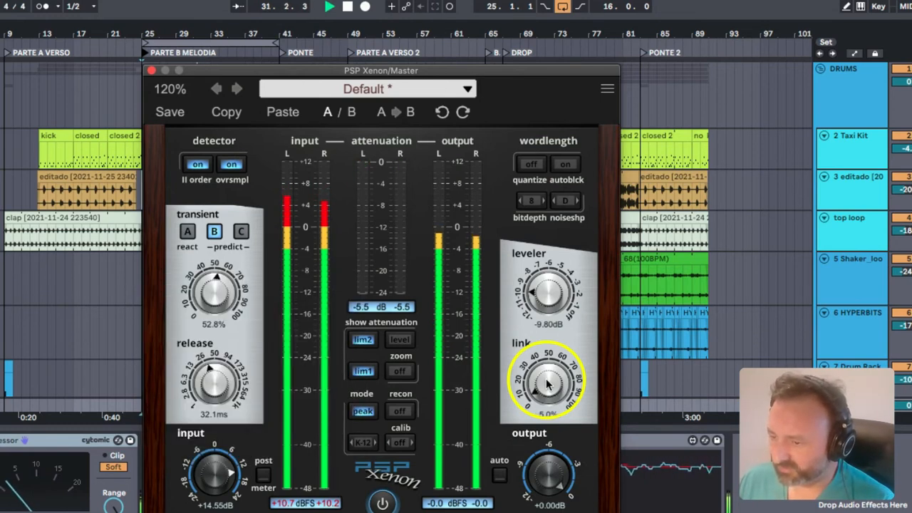
Step: Sweep the link between 0.0% and 100.0% twice during playback, leave it at 100.0%, and stop the track
{"action": "scroll", "coordinate": [547, 385], "scroll_direction": "down", "scroll_amount": 1}
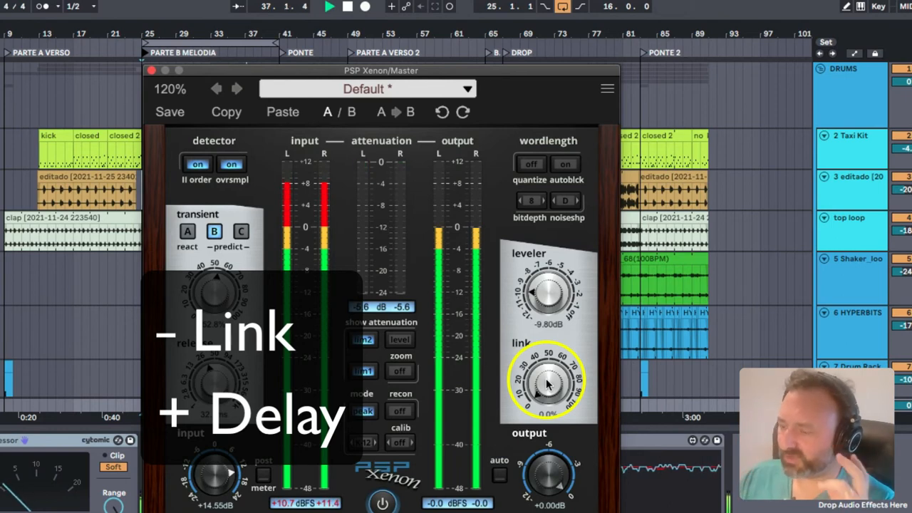
{"action": "scroll", "coordinate": [547, 385], "scroll_direction": "up", "scroll_amount": 10}
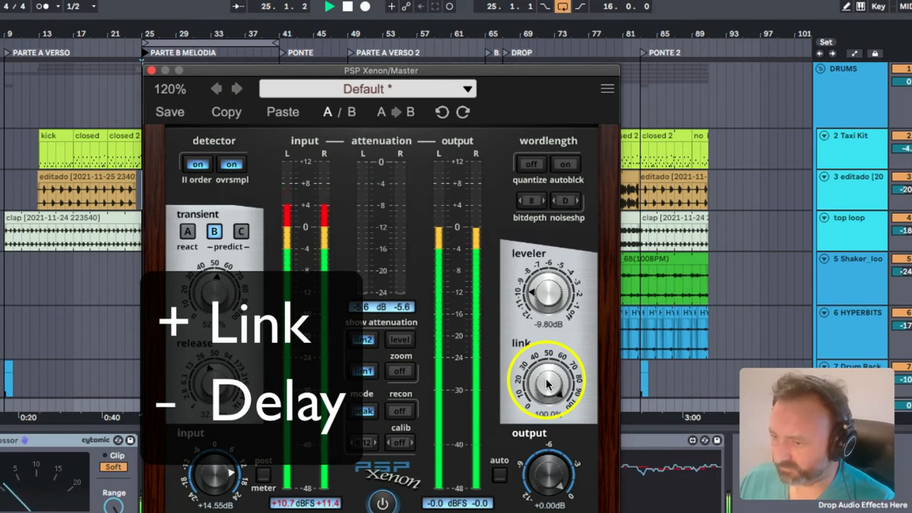
{"action": "scroll", "coordinate": [547, 385], "scroll_direction": "down", "scroll_amount": 10}
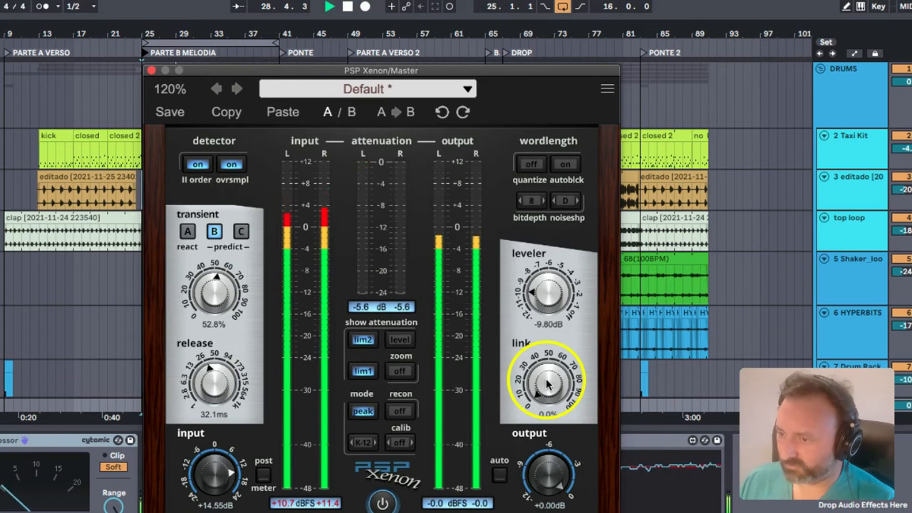
{"action": "scroll", "coordinate": [547, 385], "scroll_direction": "up", "scroll_amount": 10}
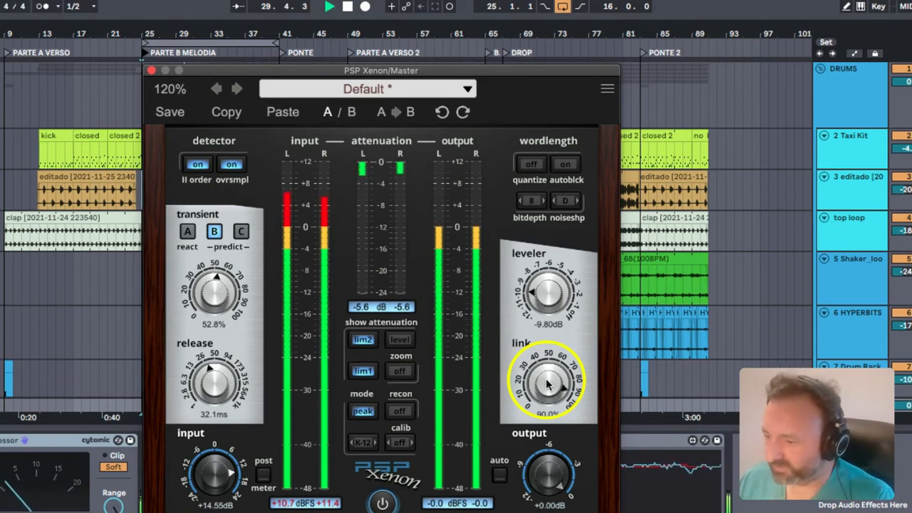
{"action": "key", "text": "space"}
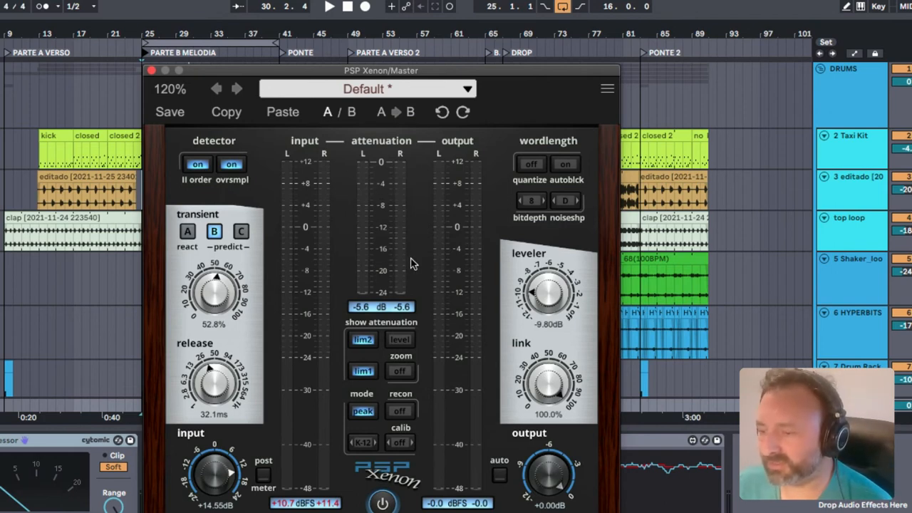
Step: Toggle the attenuation meter's zoom on and off, then switch recon metering on and back off
{"action": "left_click", "coordinate": [399, 372]}
{"action": "left_click", "coordinate": [399, 372]}
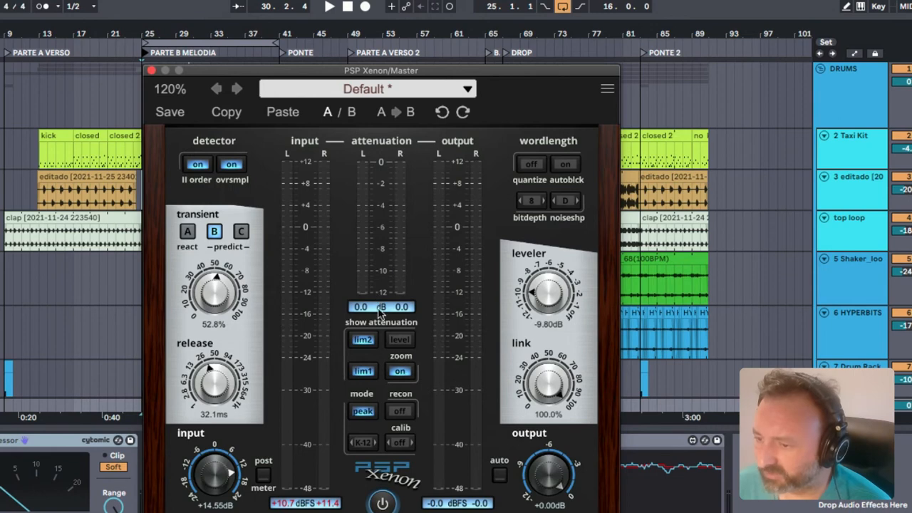
{"action": "left_click", "coordinate": [401, 371]}
{"action": "left_click", "coordinate": [401, 370]}
{"action": "left_click", "coordinate": [401, 370]}
{"action": "left_click", "coordinate": [400, 411]}
{"action": "left_click", "coordinate": [400, 411]}
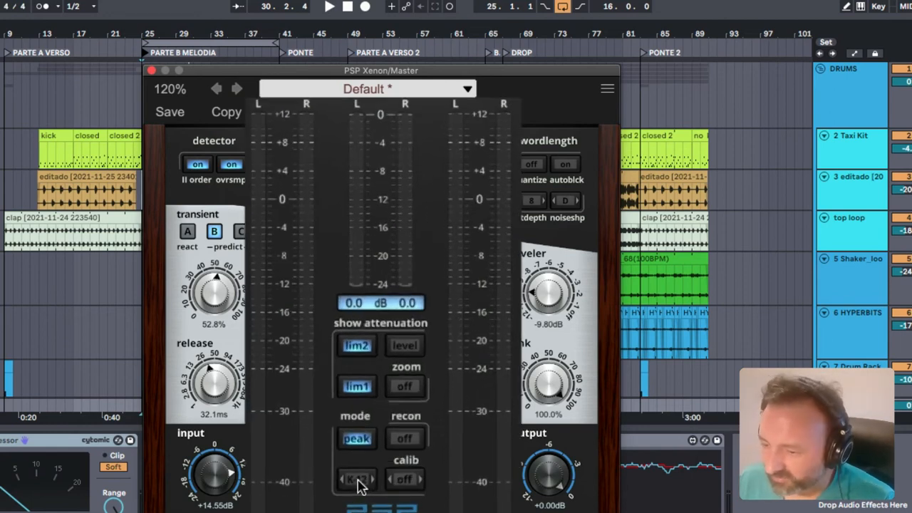
Step: Compare the peak meter mode with K-12, K-14 and K-20, and leave the meter on K-12
{"action": "left_click", "coordinate": [359, 480]}
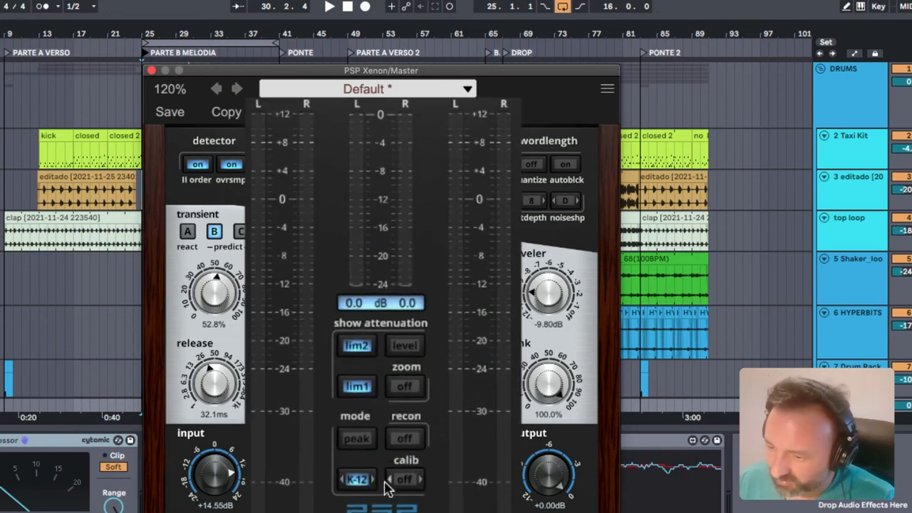
{"action": "left_click", "coordinate": [359, 443]}
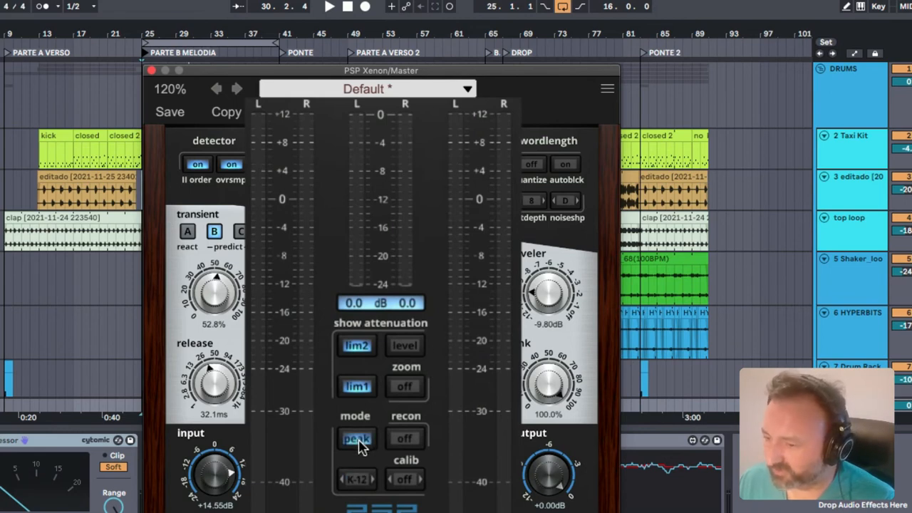
{"action": "left_click", "coordinate": [358, 487]}
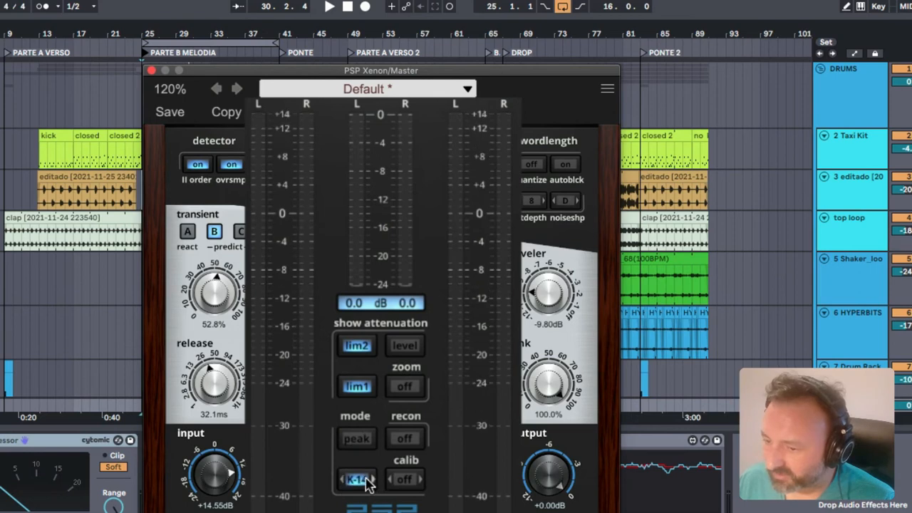
{"action": "left_click", "coordinate": [371, 480]}
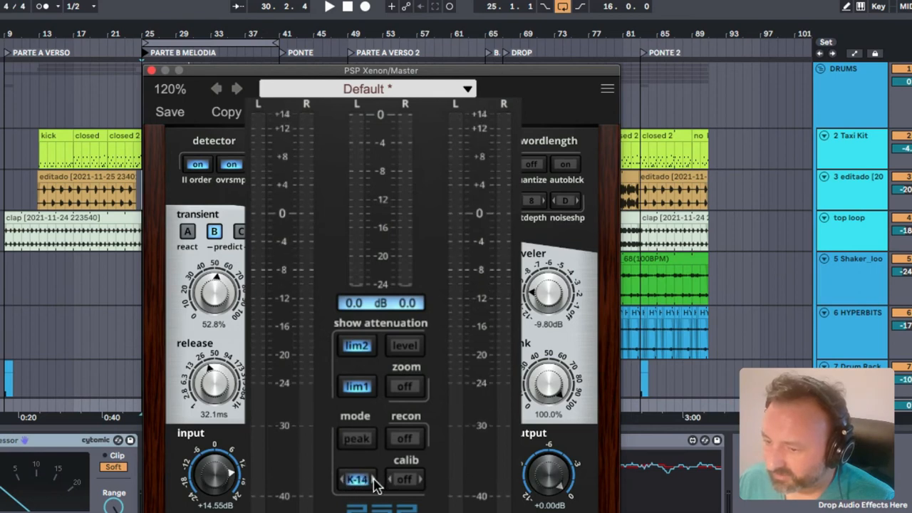
{"action": "left_click", "coordinate": [360, 441]}
{"action": "left_click", "coordinate": [350, 483]}
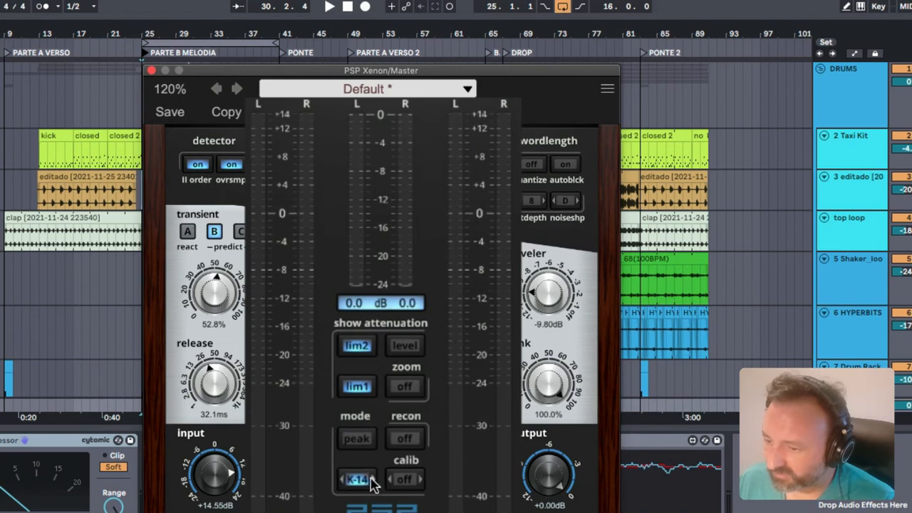
{"action": "left_click", "coordinate": [371, 481]}
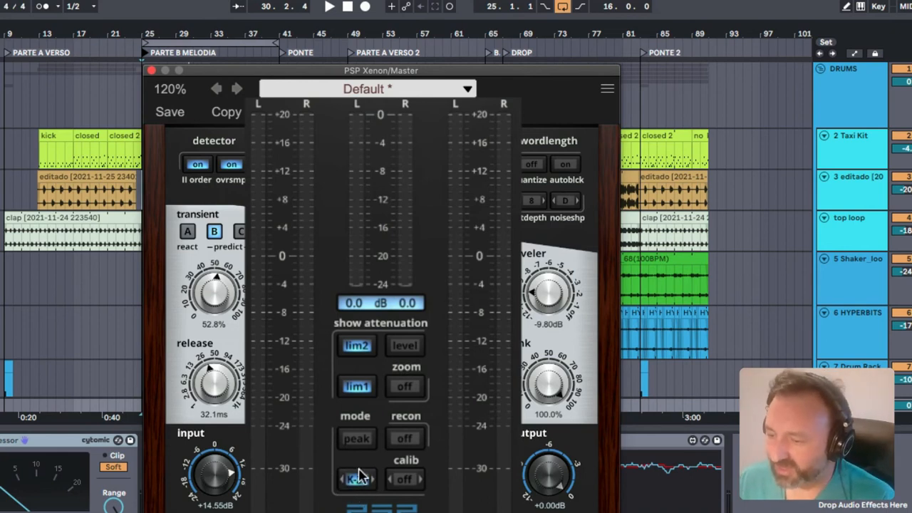
{"action": "left_click", "coordinate": [353, 480]}
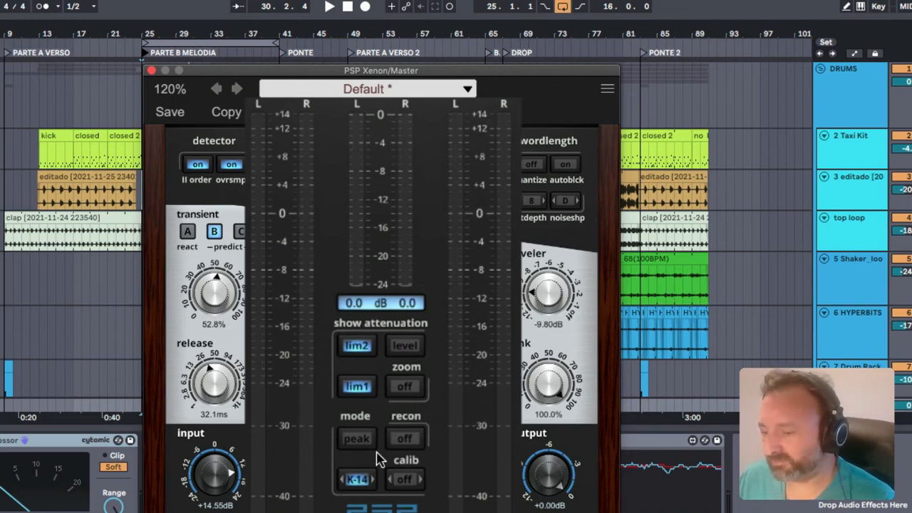
{"action": "left_click", "coordinate": [342, 482]}
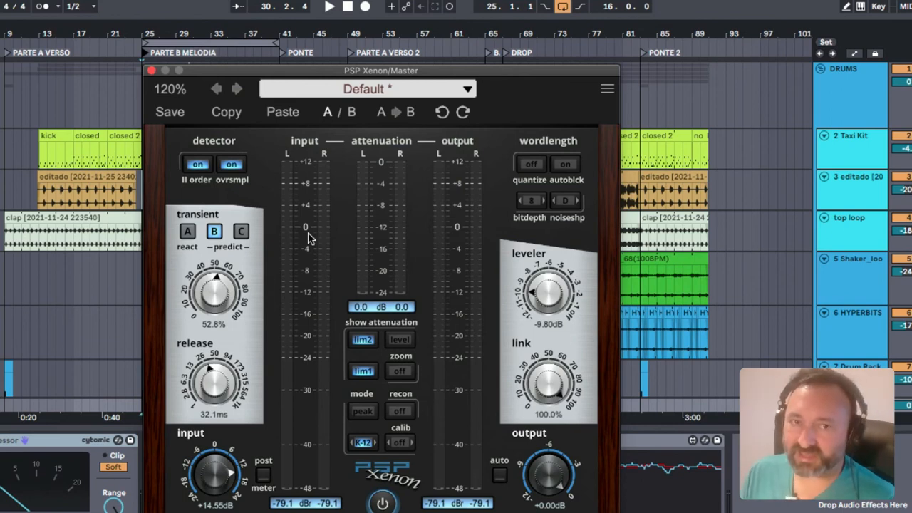
Step: Cycle the K-system scale through K-14, K-12 and K-20, and set it to K-14
{"action": "left_click", "coordinate": [380, 444]}
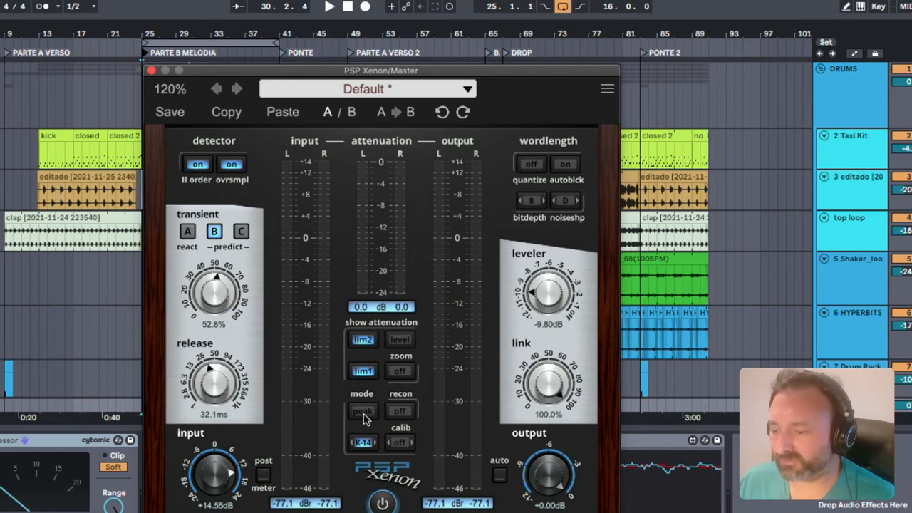
{"action": "left_click", "coordinate": [353, 444]}
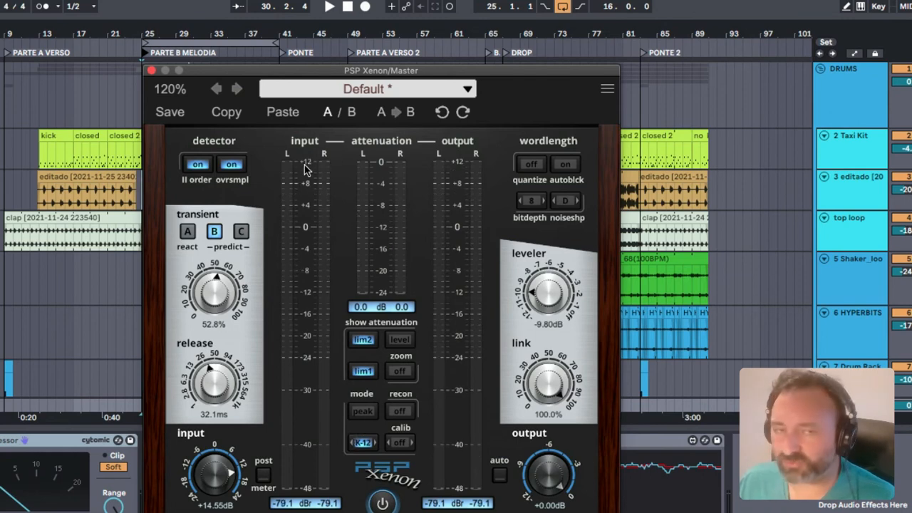
{"action": "left_click", "coordinate": [372, 442]}
{"action": "left_click", "coordinate": [372, 443]}
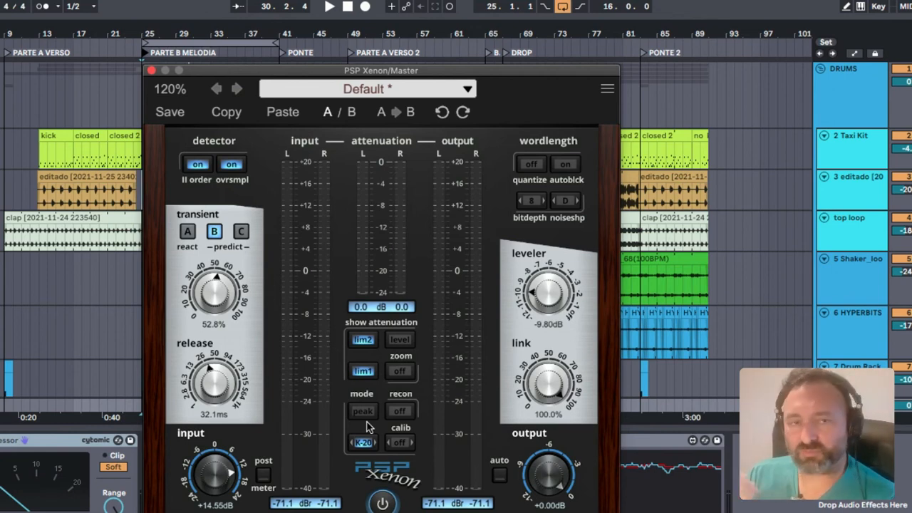
{"action": "left_click", "coordinate": [365, 443]}
Step: Reset the input gain to 0.00 dB, raise it to 1.60 dB and 11.08 dB during playback, then reset it and stop the track
{"action": "double_click", "coordinate": [214, 476]}
{"action": "key", "text": "space"}
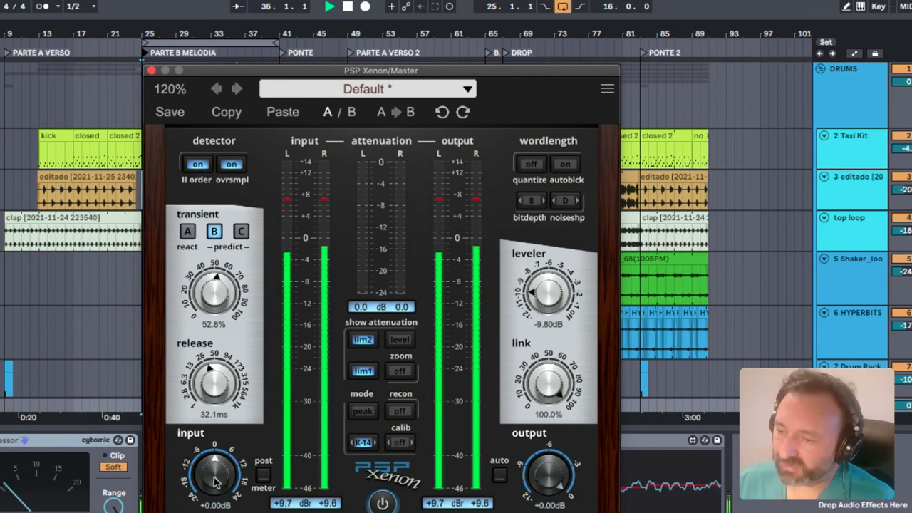
{"action": "left_click_drag", "start_coordinate": [218, 482], "coordinate": [216, 473]}
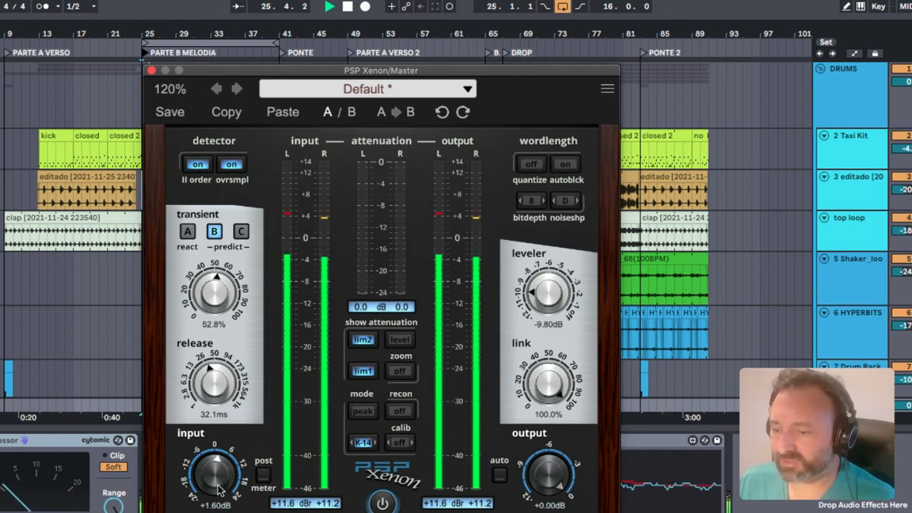
{"action": "left_click_drag", "start_coordinate": [210, 486], "coordinate": [210, 428]}
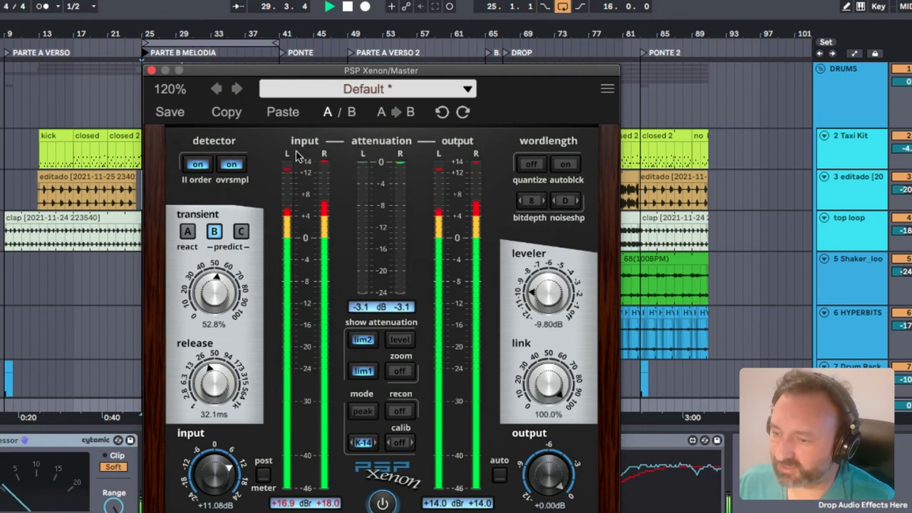
{"action": "left_click_drag", "start_coordinate": [212, 472], "coordinate": [212, 493]}
{"action": "double_click", "coordinate": [212, 491]}
{"action": "key", "text": "space"}
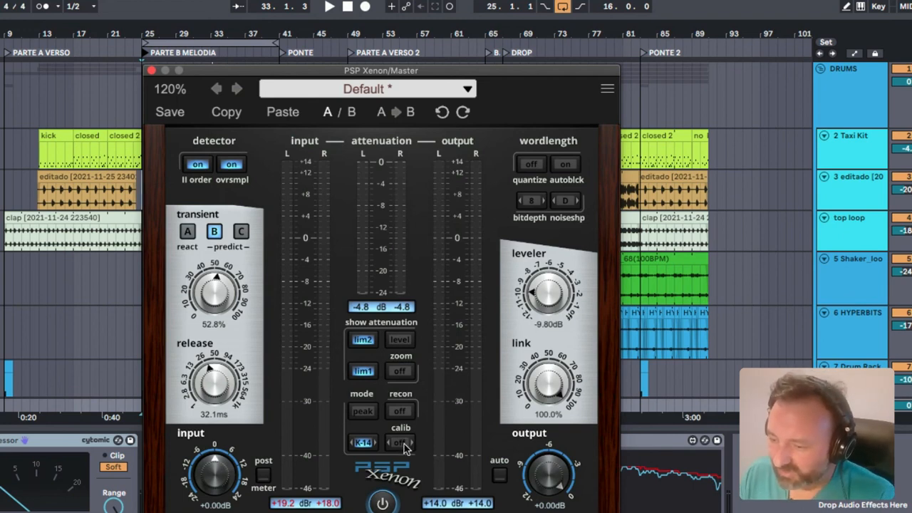
Step: Turn on the meter calibration signal for L+R, then switch it to the right channel only
{"action": "left_click", "coordinate": [402, 444]}
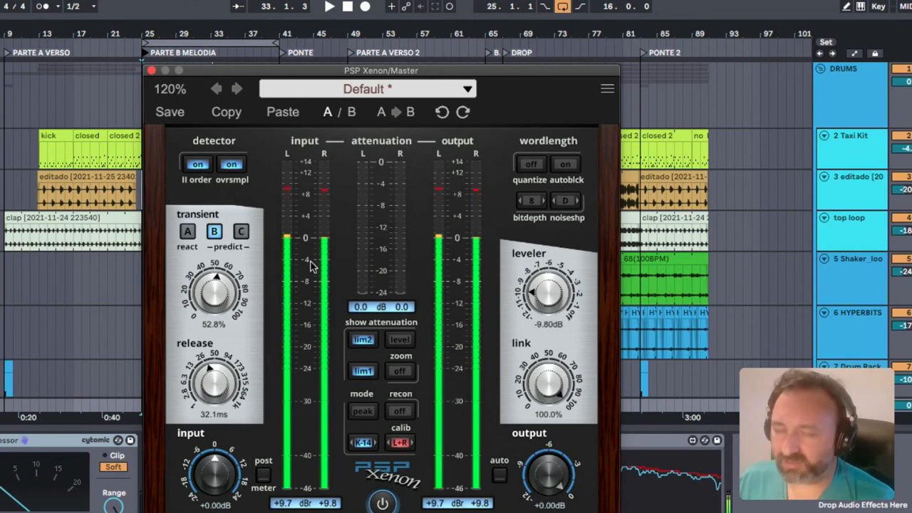
{"action": "left_click", "coordinate": [400, 444]}
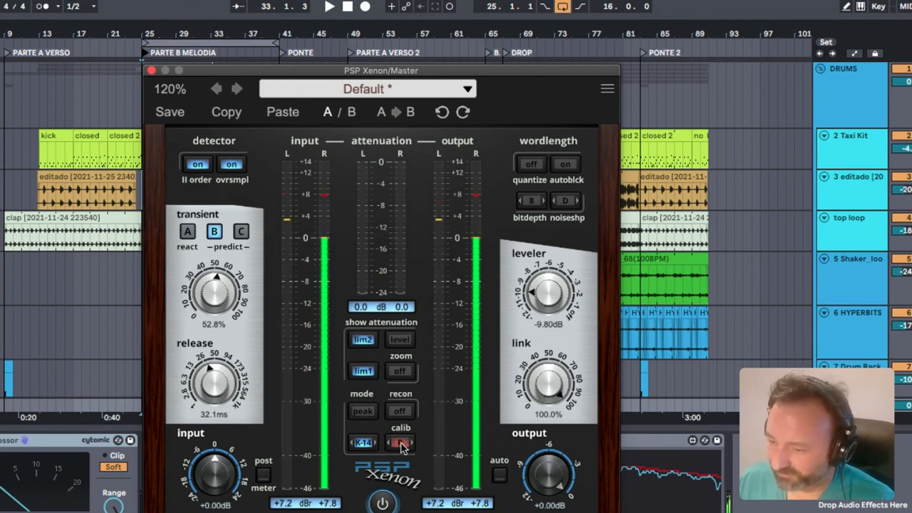